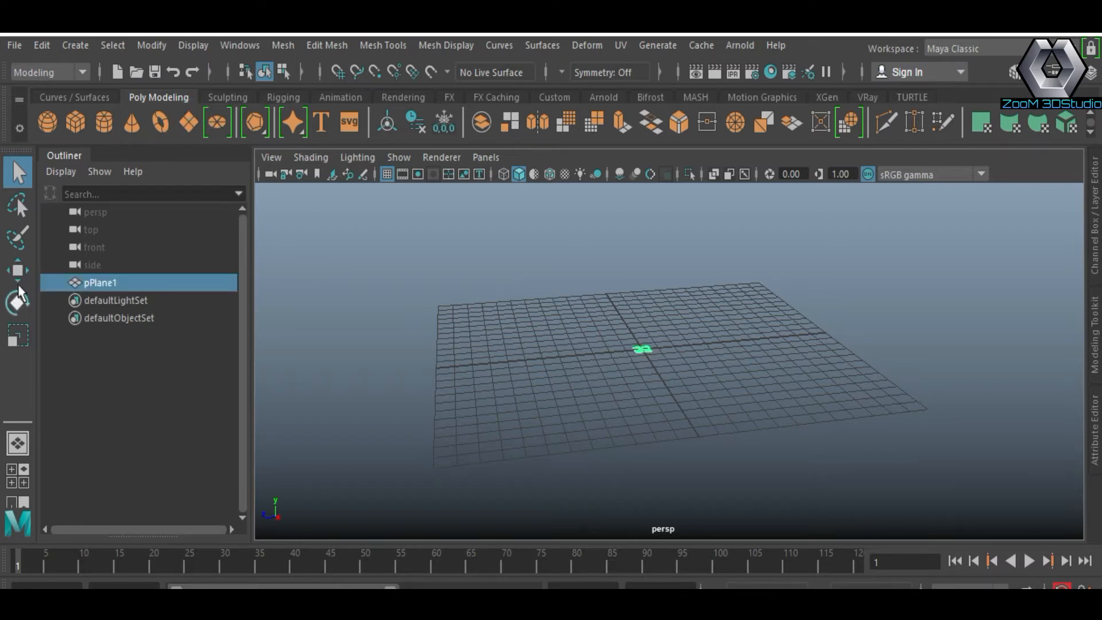
# Scale the plane up uniformly until it extends well past the grid, and hide the viewport grid
pyautogui.press('w')
pyautogui.click(18, 303)
pyautogui.click(17, 335)
pyautogui.moveTo(642, 349); pyautogui.dragTo(1051, 470)
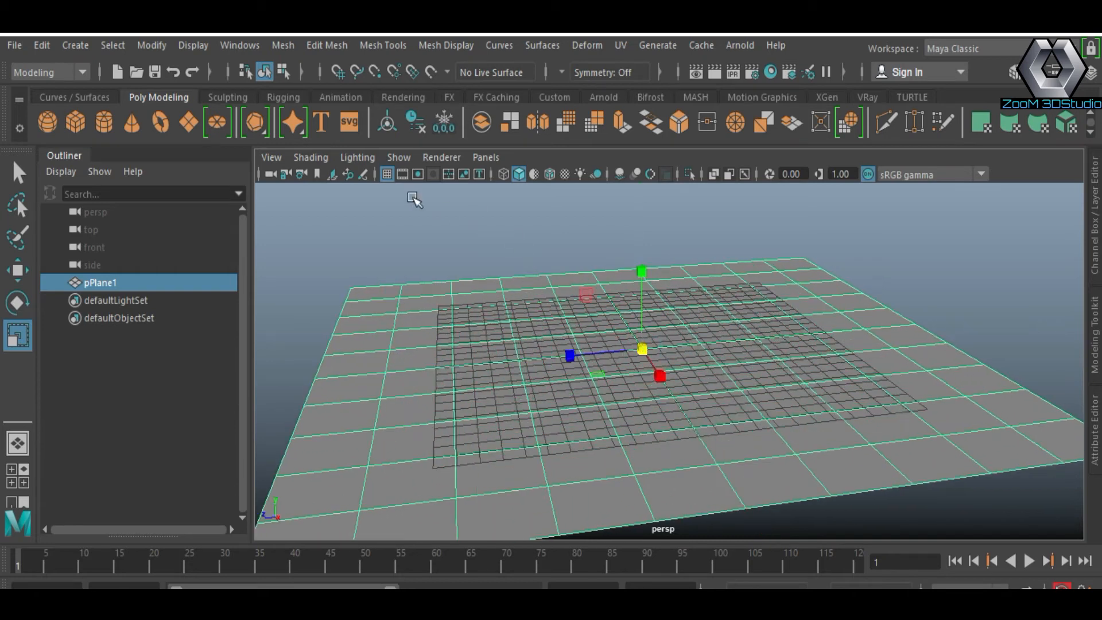
pyautogui.click(386, 174)
pyautogui.scroll(3, 574, 339)
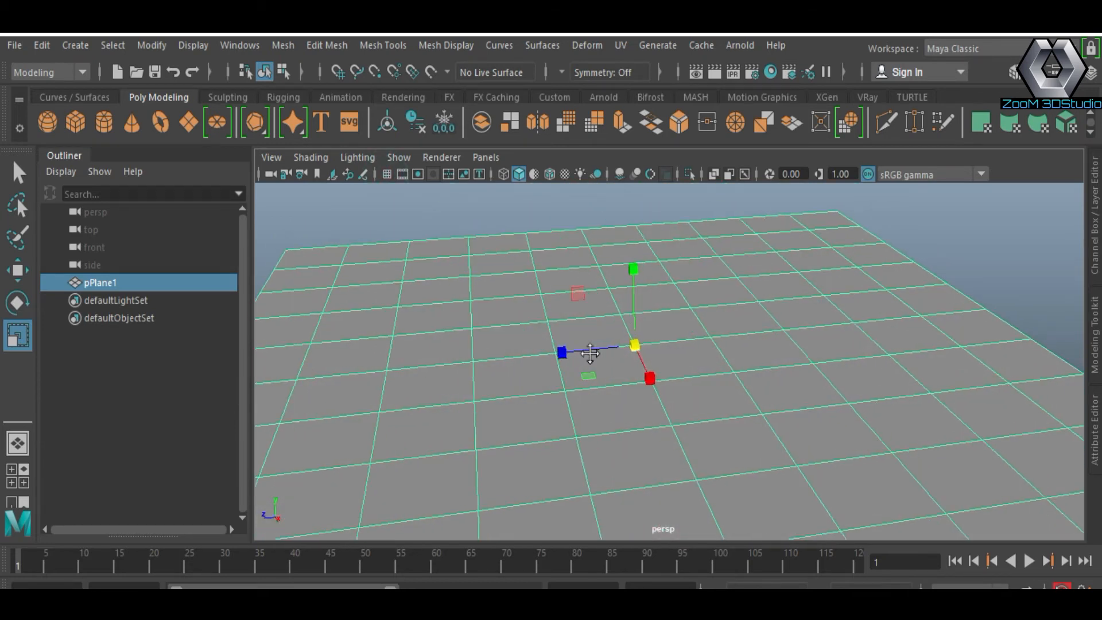
# Create a polygon sphere at the plane's centre, enlarge it uniformly, and raise it vertically
pyautogui.click(49, 120)
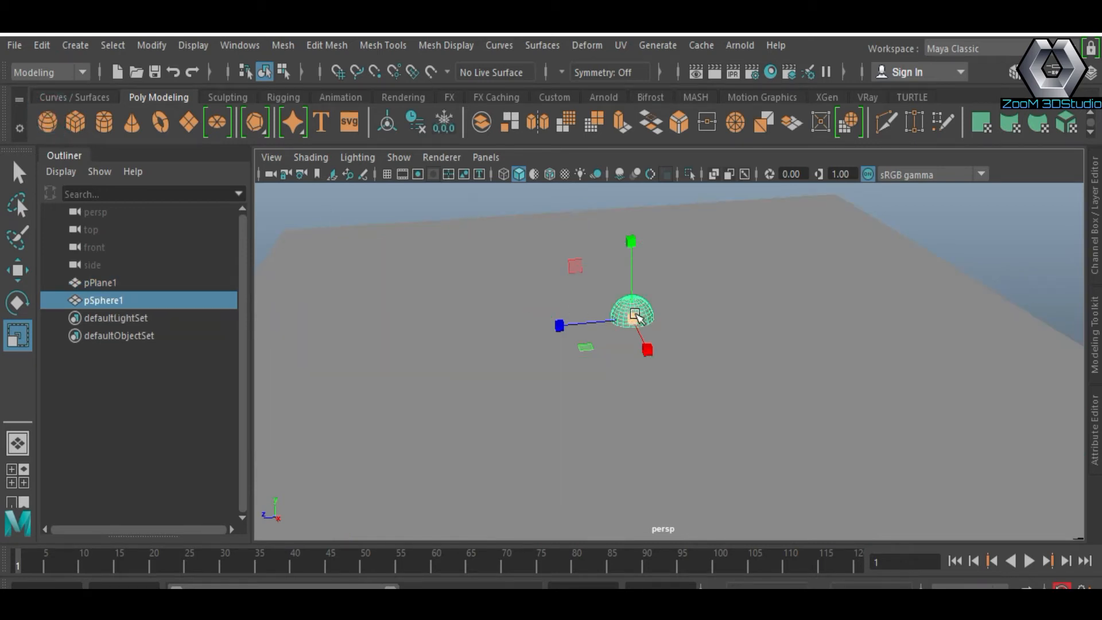
pyautogui.press('w')
pyautogui.press('e')
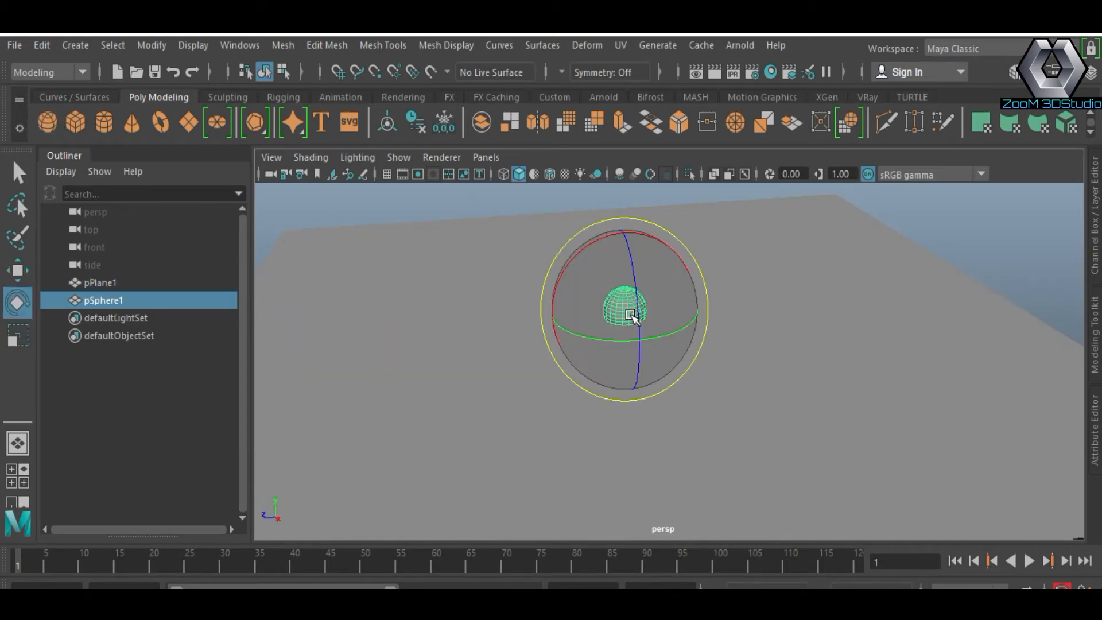
pyautogui.press('r')
pyautogui.moveTo(629, 315); pyautogui.dragTo(694, 352)
pyautogui.press('w')
pyautogui.moveTo(623, 230); pyautogui.dragTo(617, 190)
pyautogui.keyDown('alt'); pyautogui.moveTo(655, 416); pyautogui.dragTo(548, 340); pyautogui.keyUp('alt')
pyautogui.keyDown('alt'); pyautogui.moveTo(549, 340); pyautogui.dragTo(631, 316, button='right'); pyautogui.keyUp('alt')
# Open the render settings and set the renderer to V-Ray
pyautogui.click(669, 266)
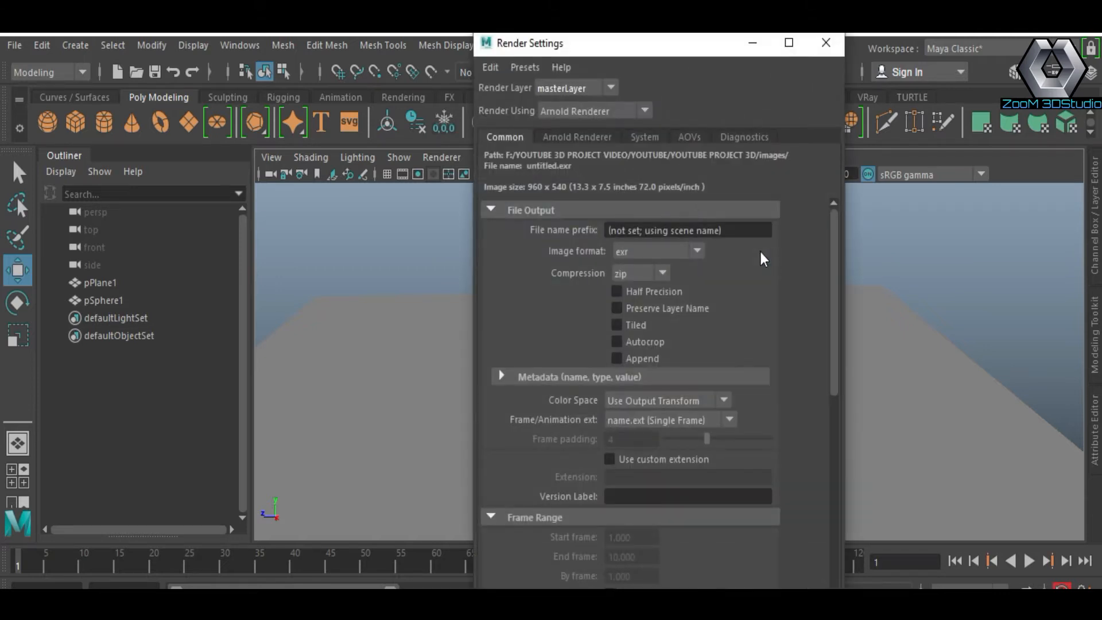
pyautogui.moveTo(587, 46); pyautogui.dragTo(540, 40)
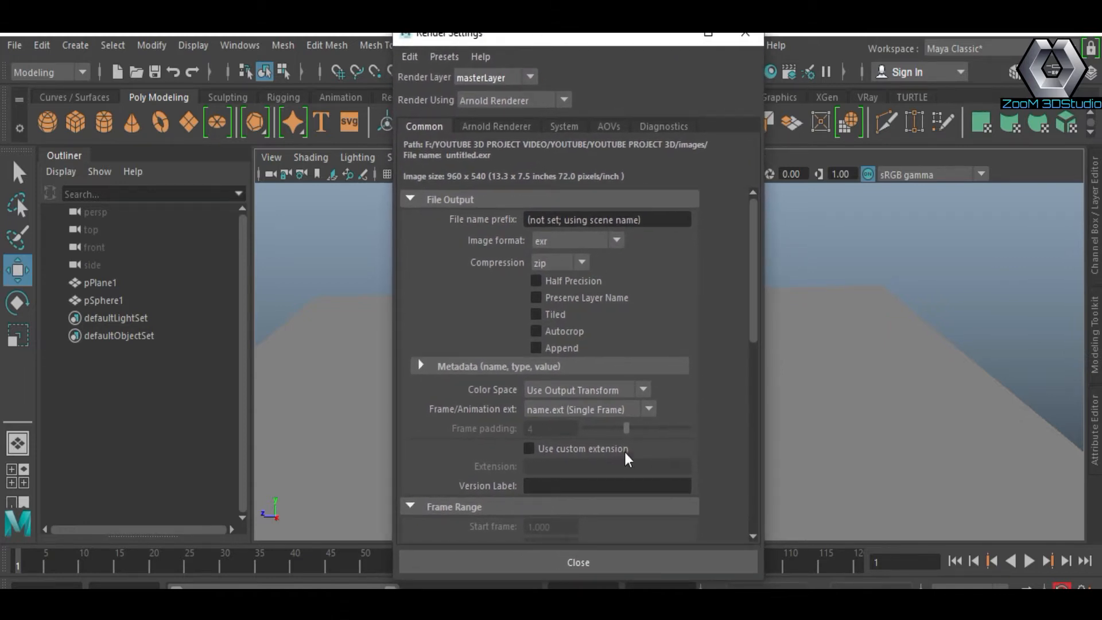
pyautogui.moveTo(589, 581); pyautogui.dragTo(589, 538)
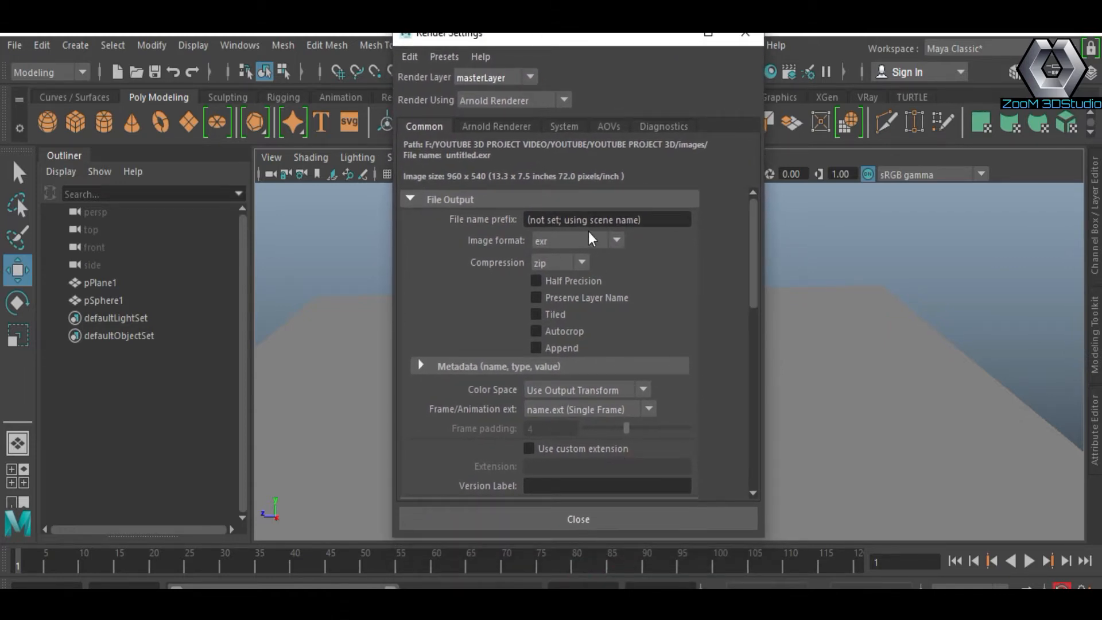
pyautogui.moveTo(652, 217); pyautogui.dragTo(484, 217)
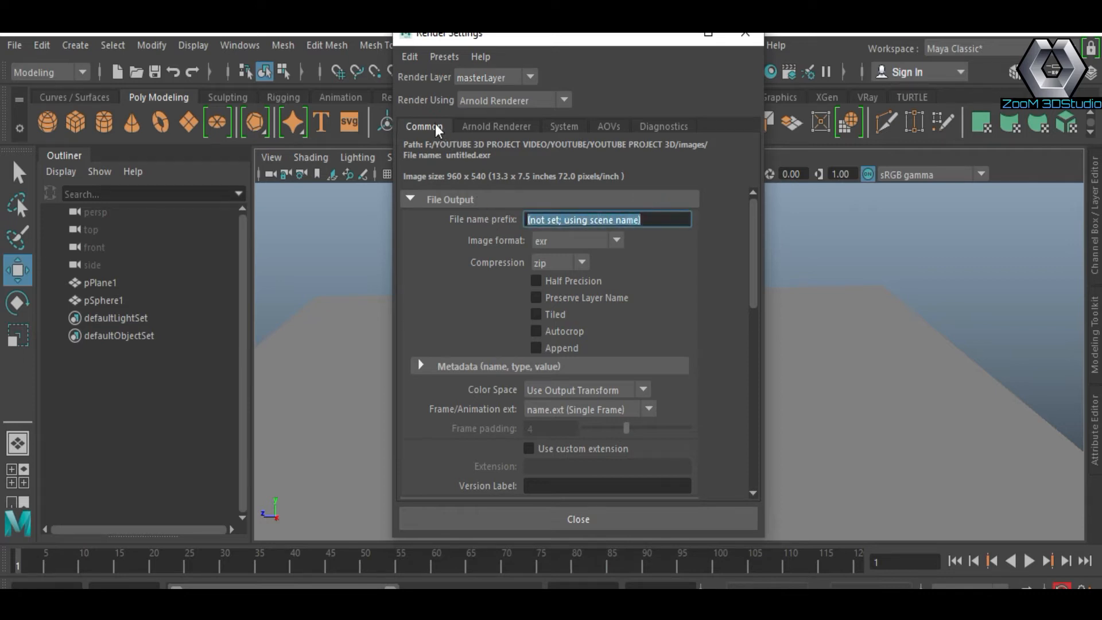
pyautogui.click(533, 100)
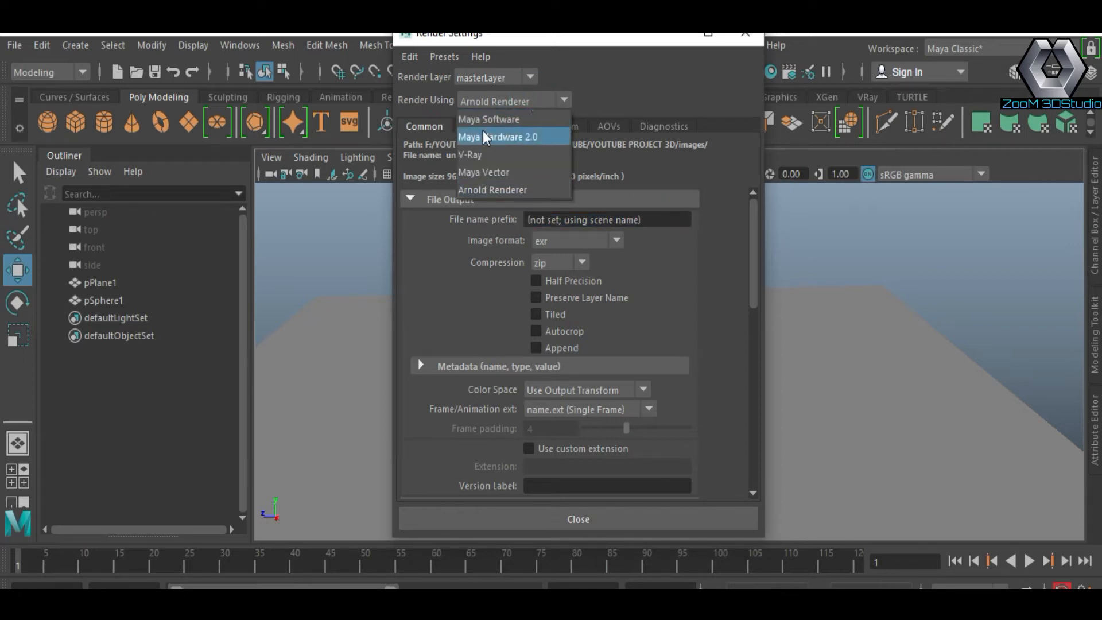
pyautogui.click(480, 153)
pyautogui.moveTo(568, 36); pyautogui.dragTo(707, 40)
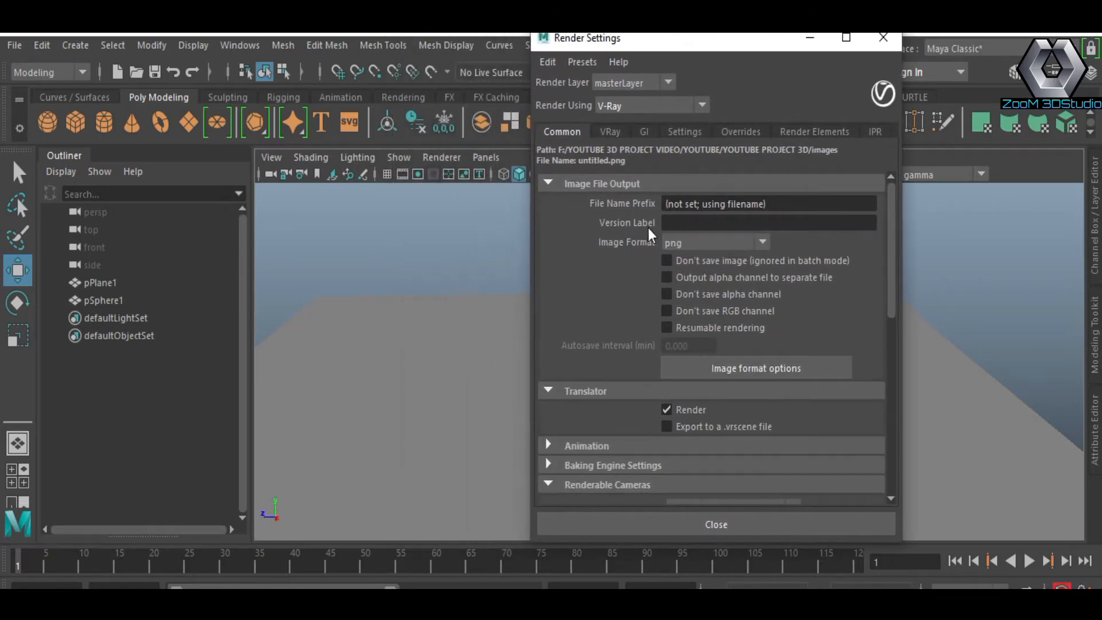
# Open the Plug-in Manager and find the Maya2018/vray/plug-ins group
pyautogui.click(242, 46)
pyautogui.moveTo(278, 211)
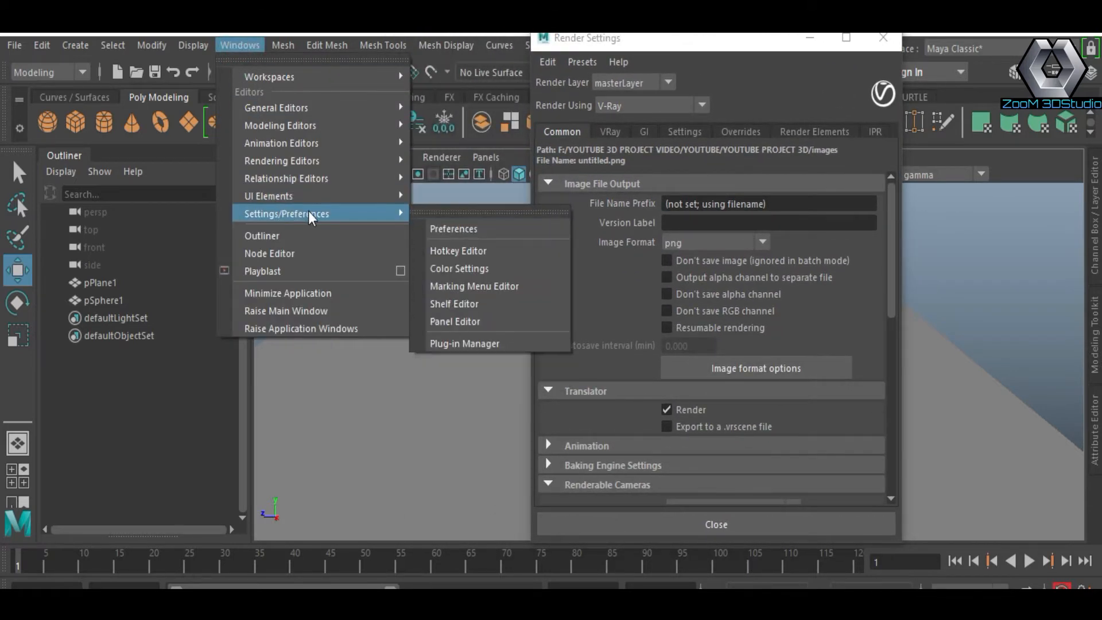
pyautogui.click(471, 343)
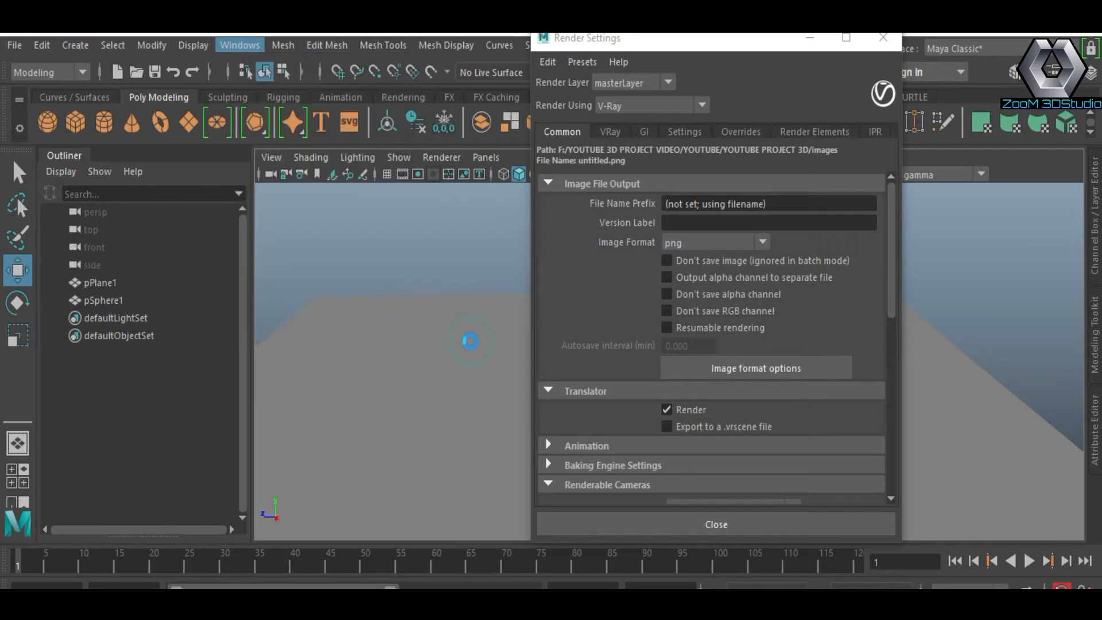
pyautogui.moveTo(550, 247); pyautogui.dragTo(546, 126)
pyautogui.scroll(-4, 559, 373)
pyautogui.scroll(-10, 561, 377)
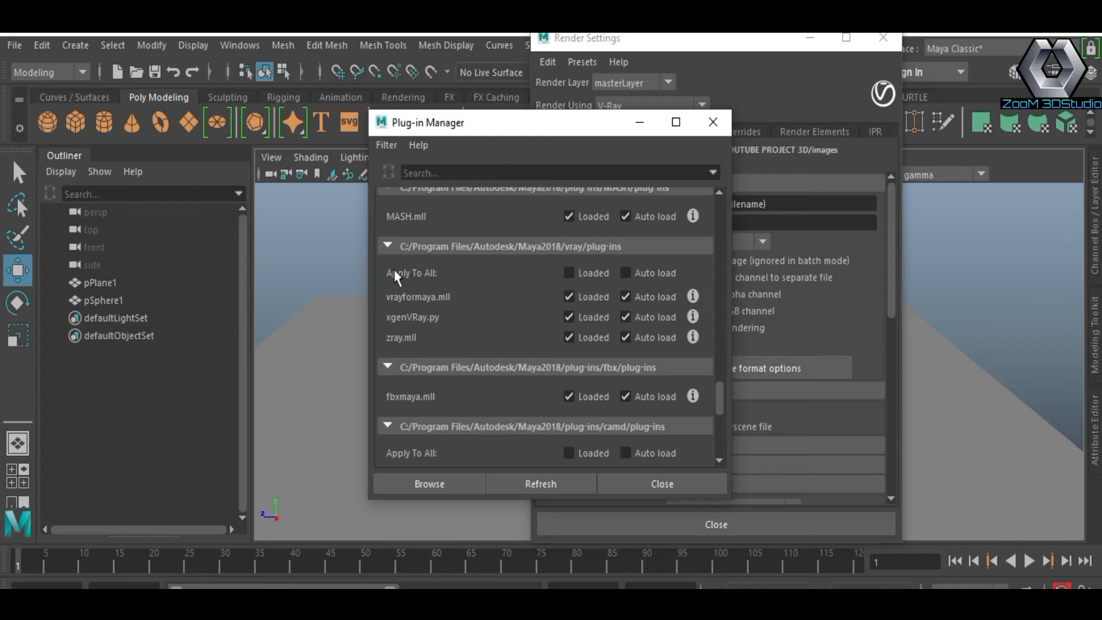
# Turn off Loaded and Auto load for vrayformaya.mll, xgenVRay.py and zray.mll
pyautogui.click(569, 297)
pyautogui.click(512, 388)
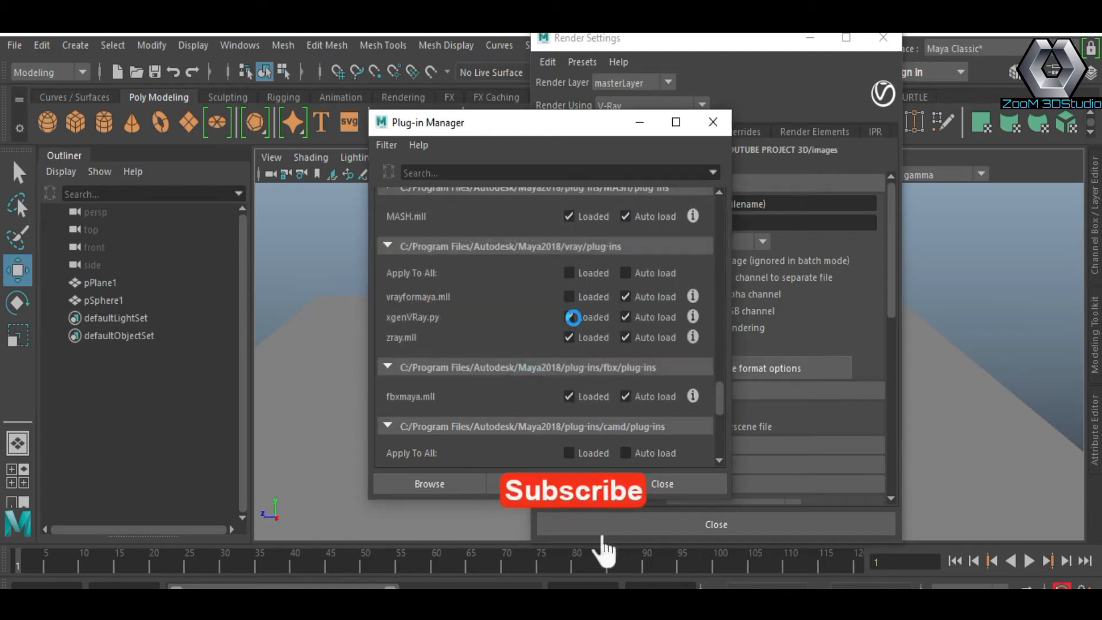
pyautogui.click(569, 317)
pyautogui.click(626, 297)
pyautogui.click(626, 317)
pyautogui.click(625, 337)
# Apply Loaded and Auto load to all V-Ray plug-ins, and close the Plug-in Manager
pyautogui.click(569, 273)
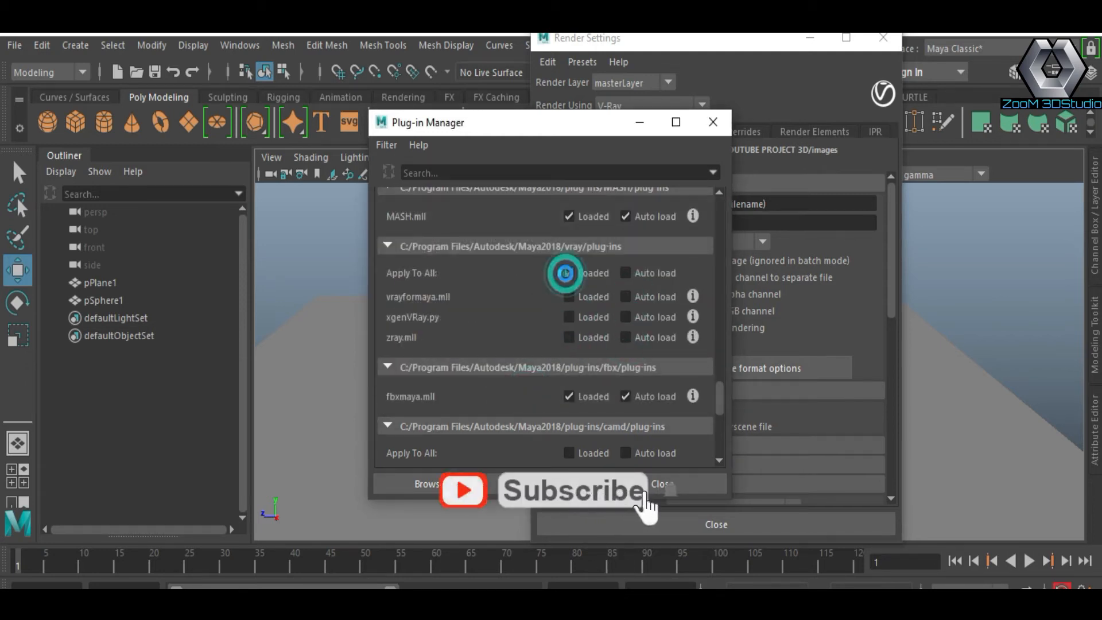
pyautogui.click(627, 274)
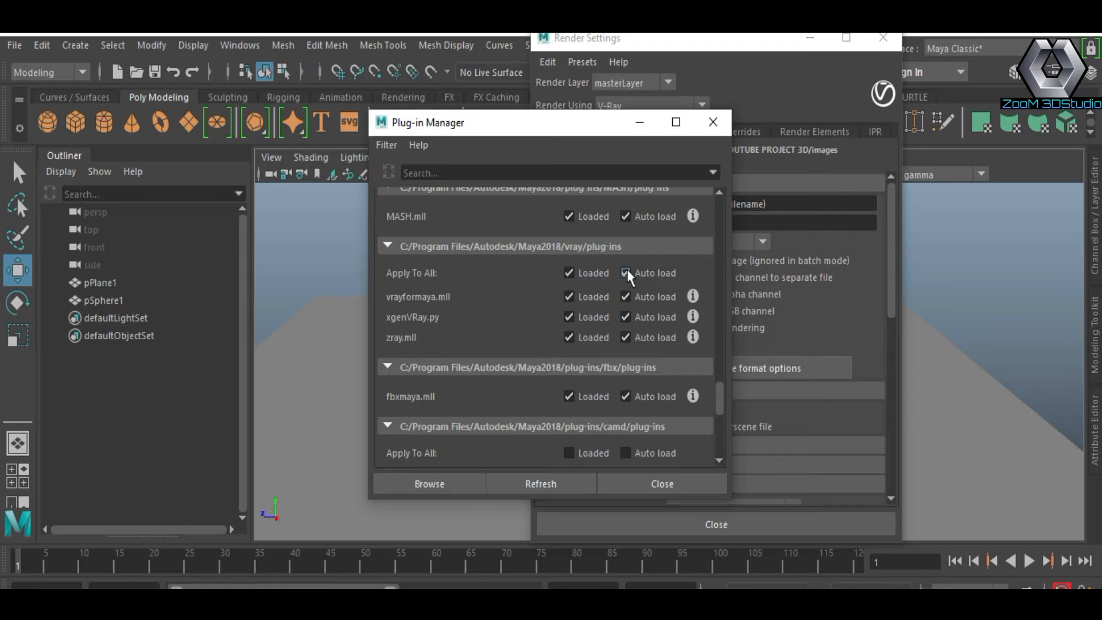
pyautogui.scroll(-3, 562, 310)
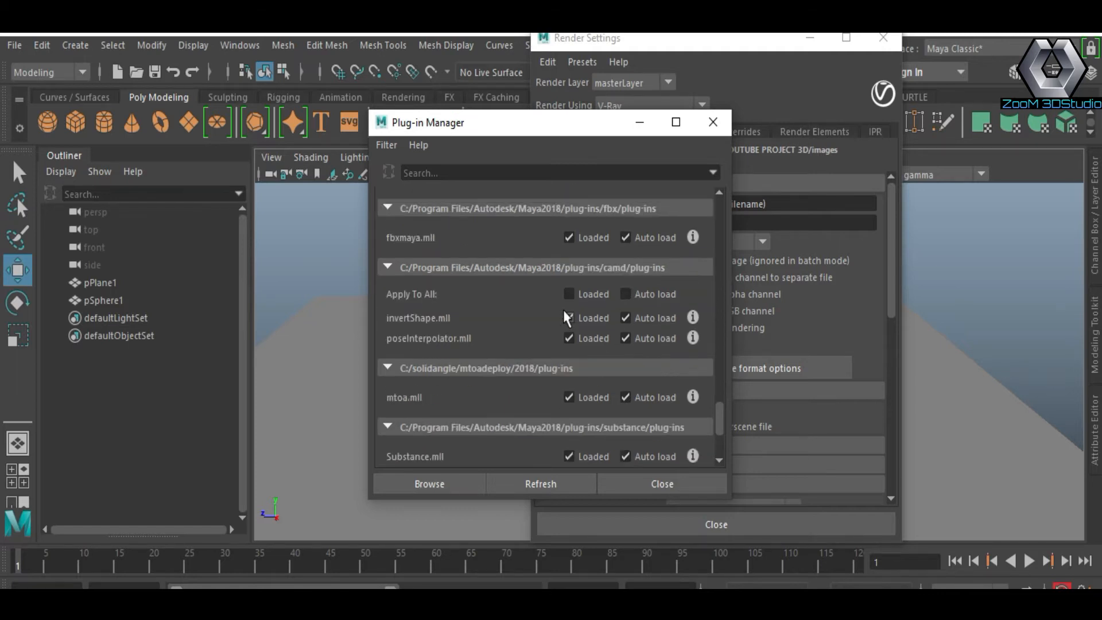
pyautogui.scroll(-2, 563, 310)
pyautogui.scroll(5, 564, 309)
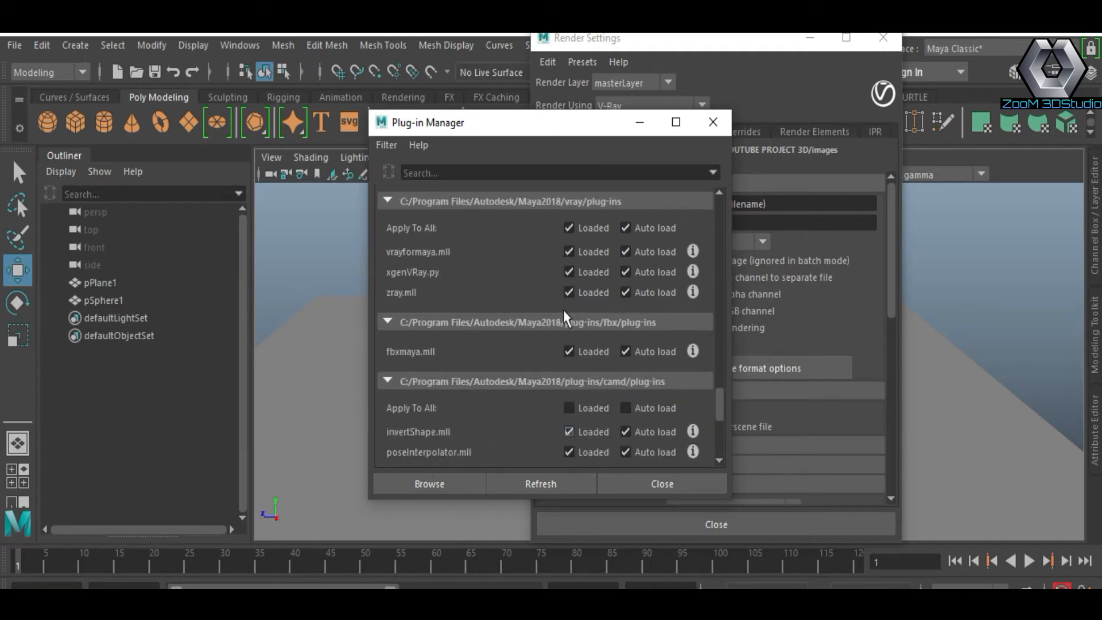
pyautogui.scroll(-3, 563, 309)
pyautogui.click(625, 481)
# In the common image file output settings, set the file name prefix to "project" and the image format to png
pyautogui.click(560, 131)
pyautogui.moveTo(783, 204); pyautogui.dragTo(655, 207)
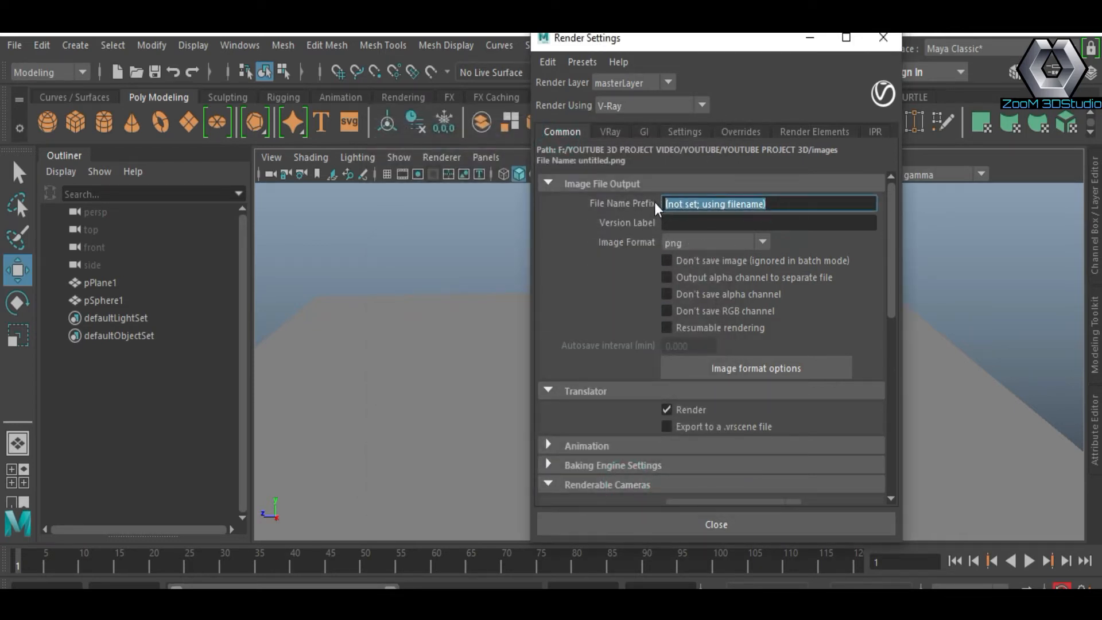
pyautogui.write('project')
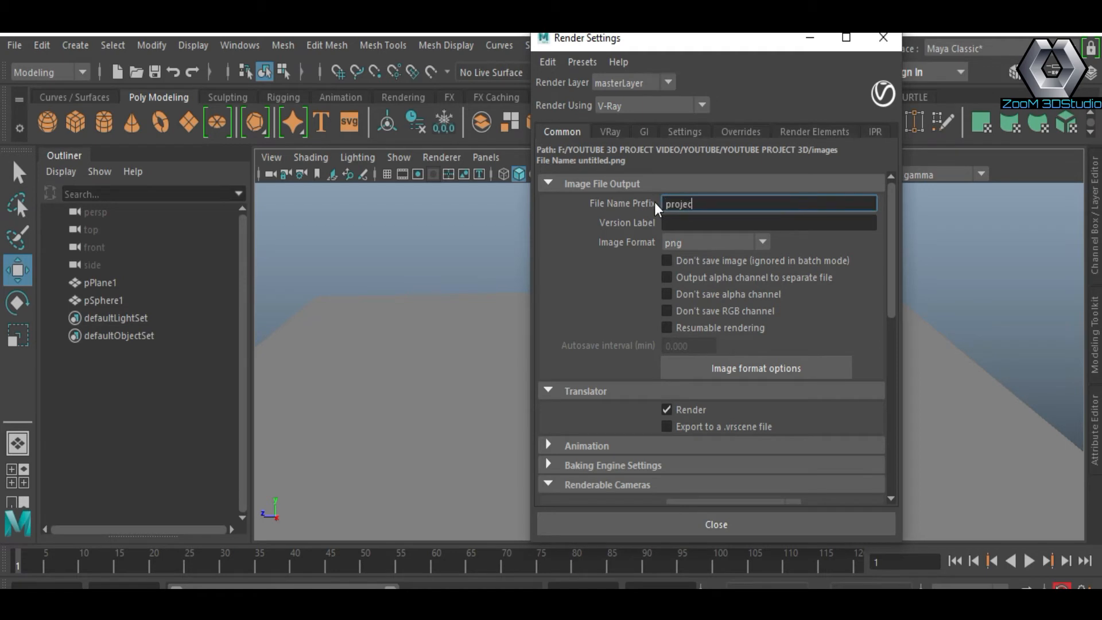
pyautogui.press('Return')
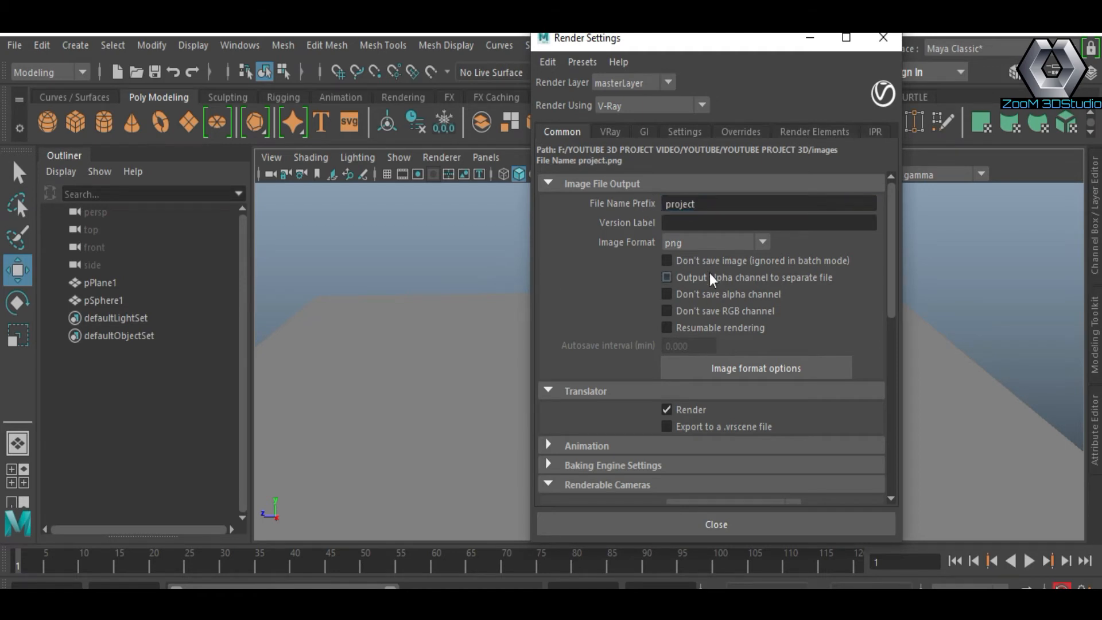
pyautogui.click(712, 242)
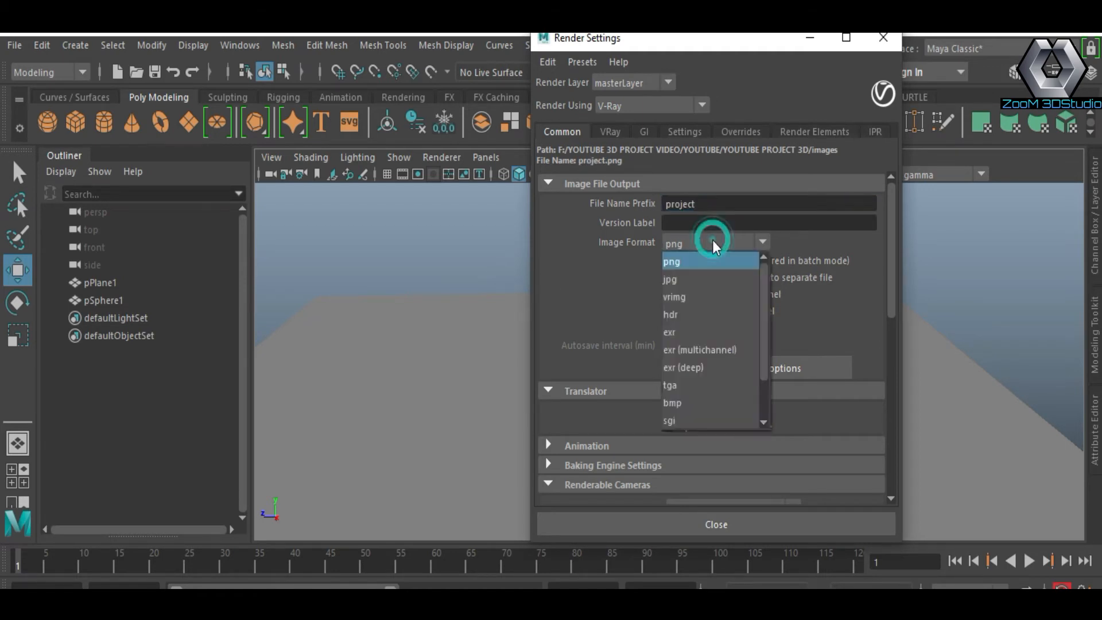
pyautogui.click(686, 261)
# Expand the animation settings, try the Standard animation mode, and return it to Disabled
pyautogui.scroll(-3, 639, 339)
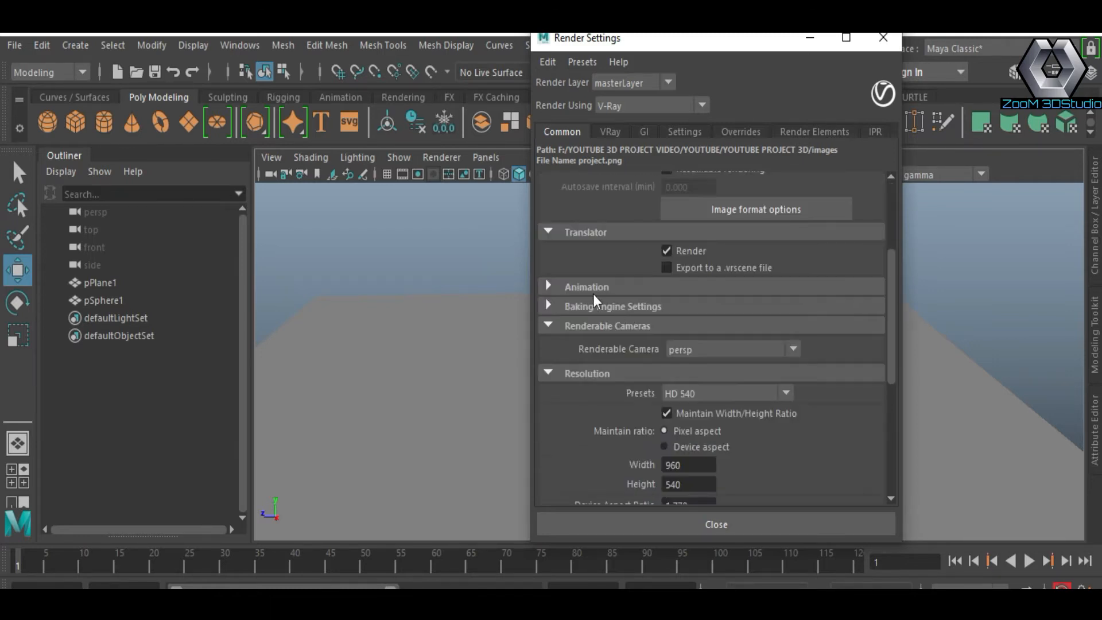
pyautogui.click(559, 285)
pyautogui.click(718, 305)
pyautogui.click(695, 339)
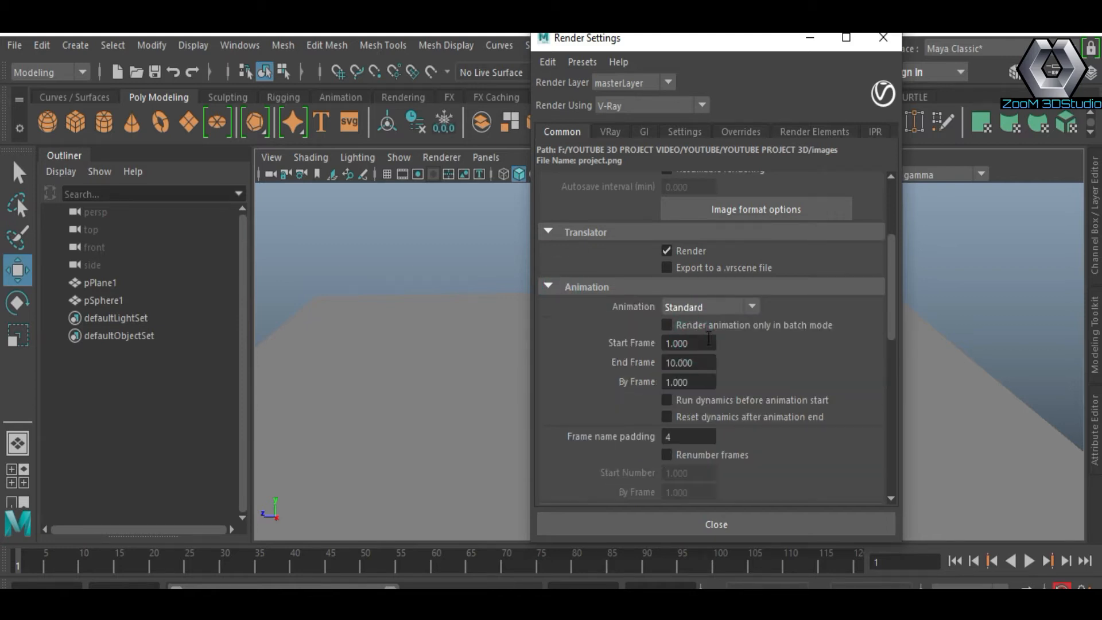
pyautogui.click(711, 308)
pyautogui.click(692, 322)
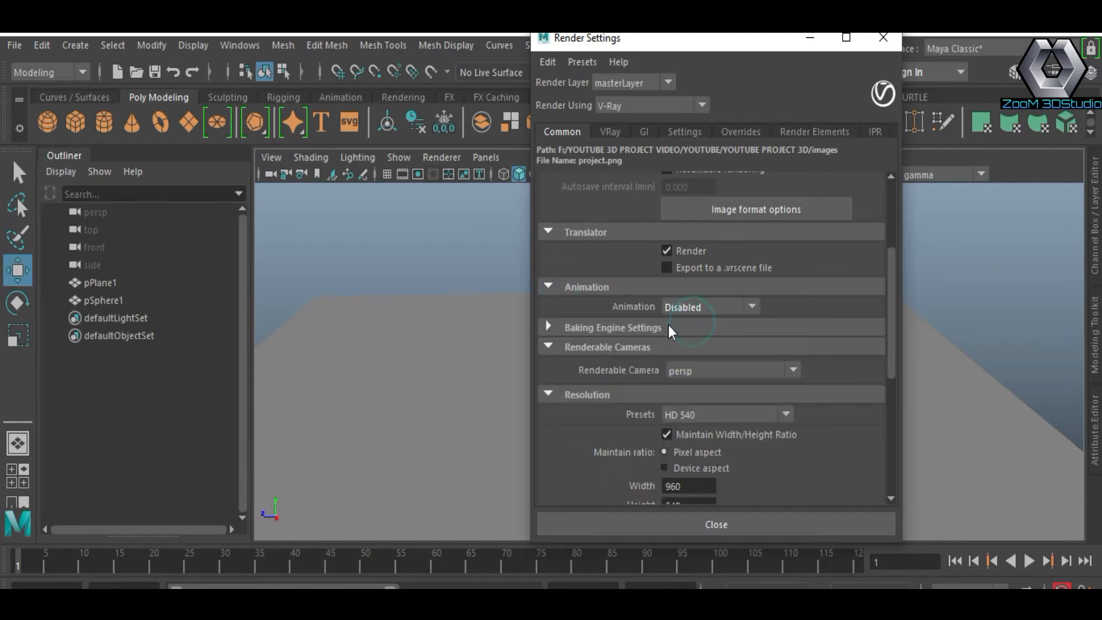
# Choose persp as the renderable camera and set the resolution preset to HD 720
pyautogui.click(755, 372)
pyautogui.click(706, 383)
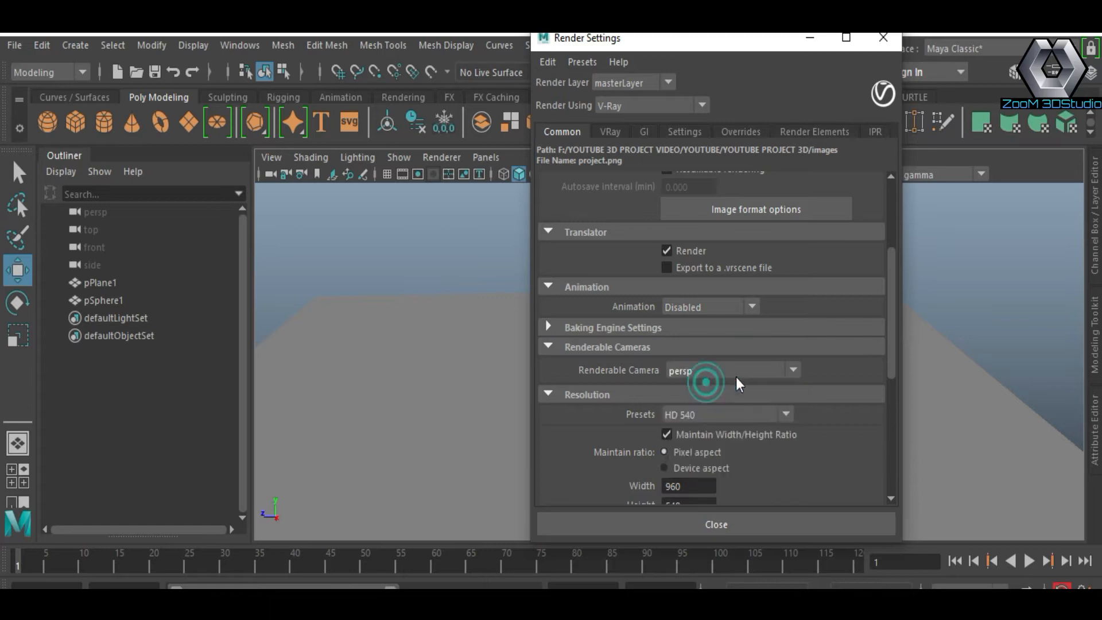
pyautogui.scroll(-2, 581, 365)
pyautogui.click(693, 362)
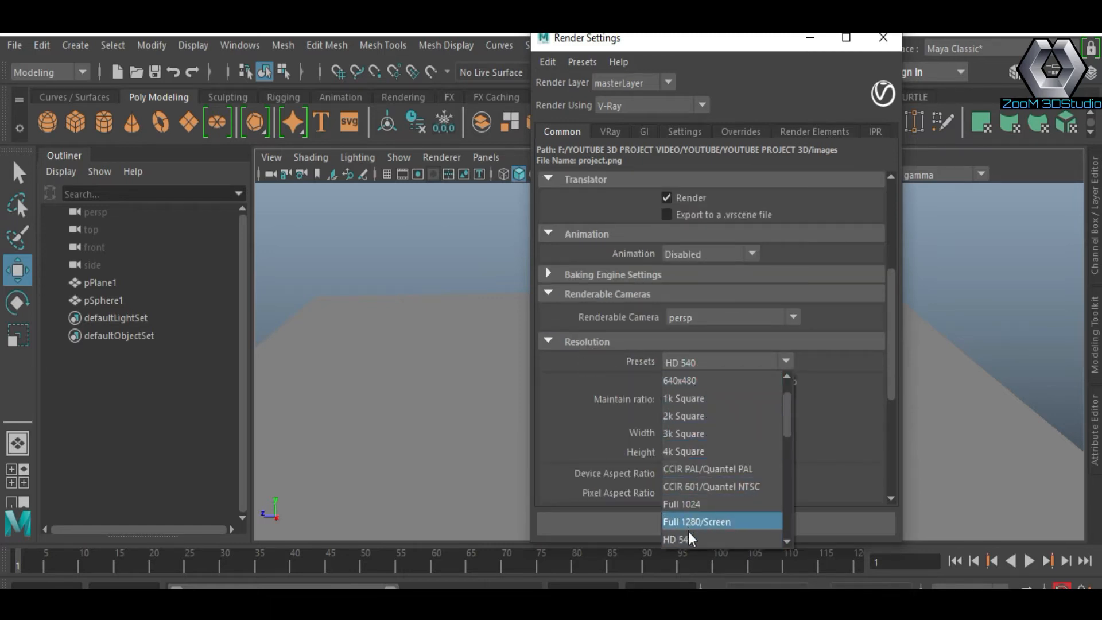
pyautogui.scroll(-2, 707, 482)
pyautogui.click(693, 451)
pyautogui.click(718, 362)
pyautogui.click(688, 470)
pyautogui.click(714, 362)
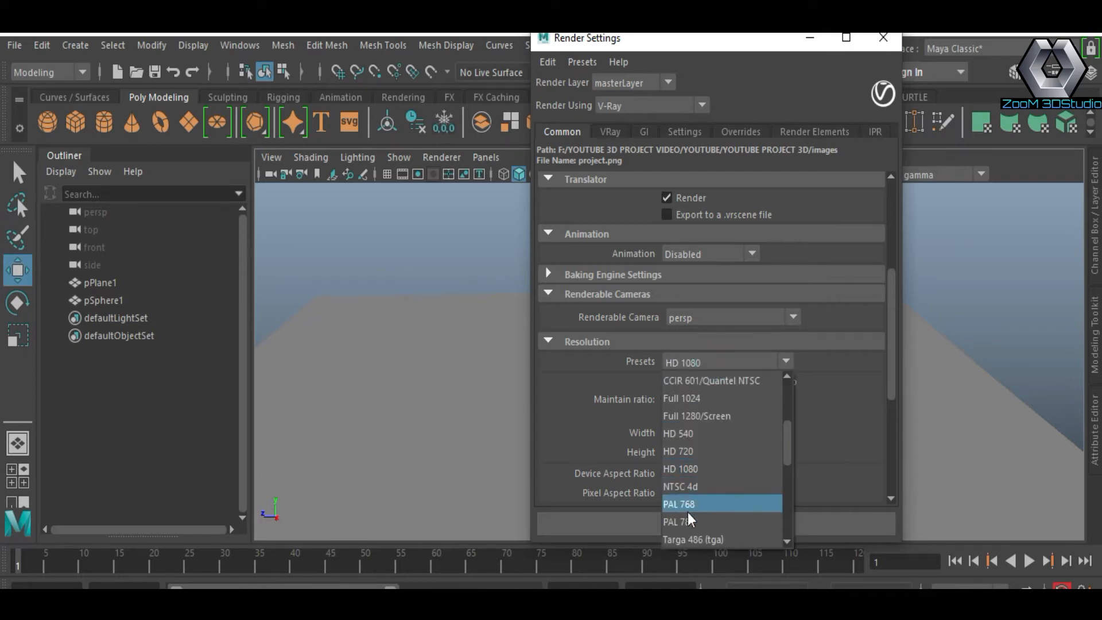
pyautogui.click(690, 453)
pyautogui.scroll(-3, 692, 388)
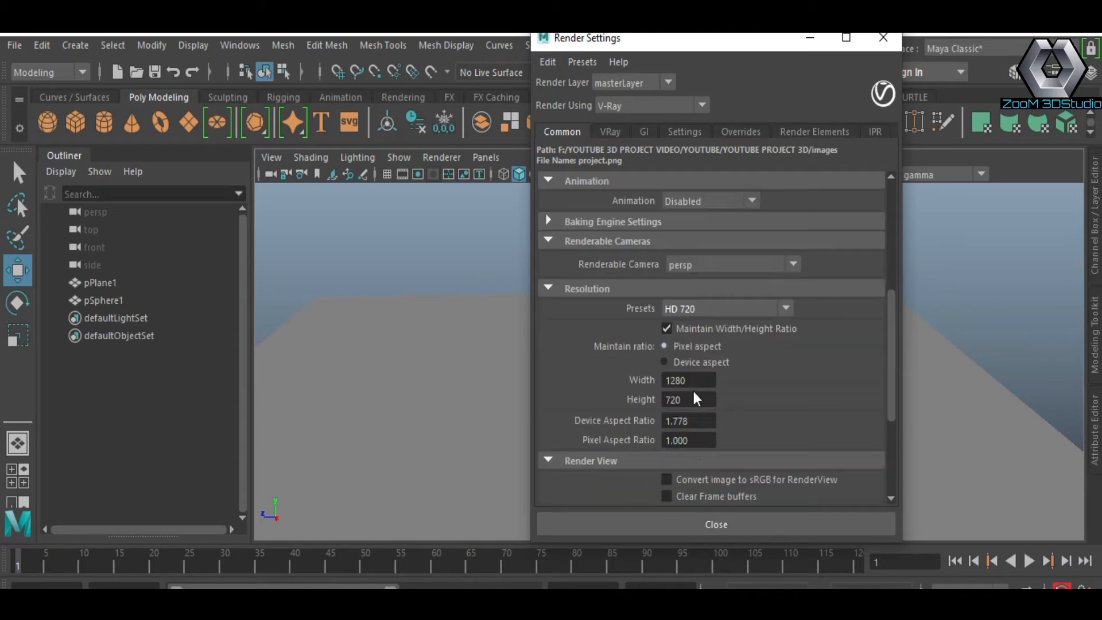
pyautogui.scroll(-2, 590, 378)
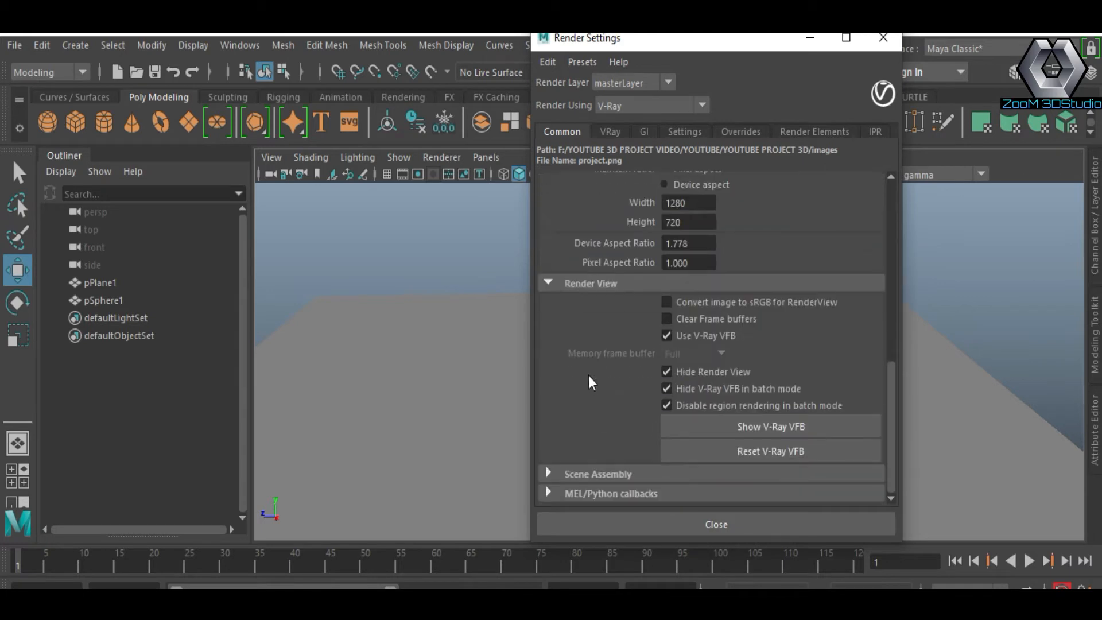
# In the VRay settings, choose CPU as the production engine and Bucket as the sampler type, leaving the render mask Disabled
pyautogui.click(610, 131)
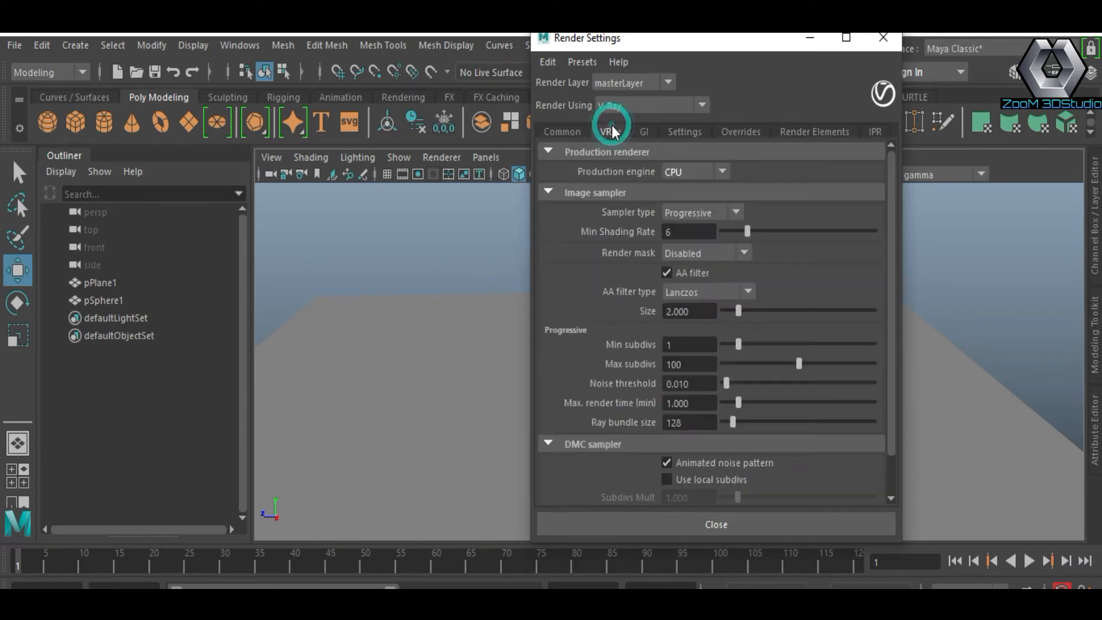
pyautogui.click(710, 173)
pyautogui.click(676, 190)
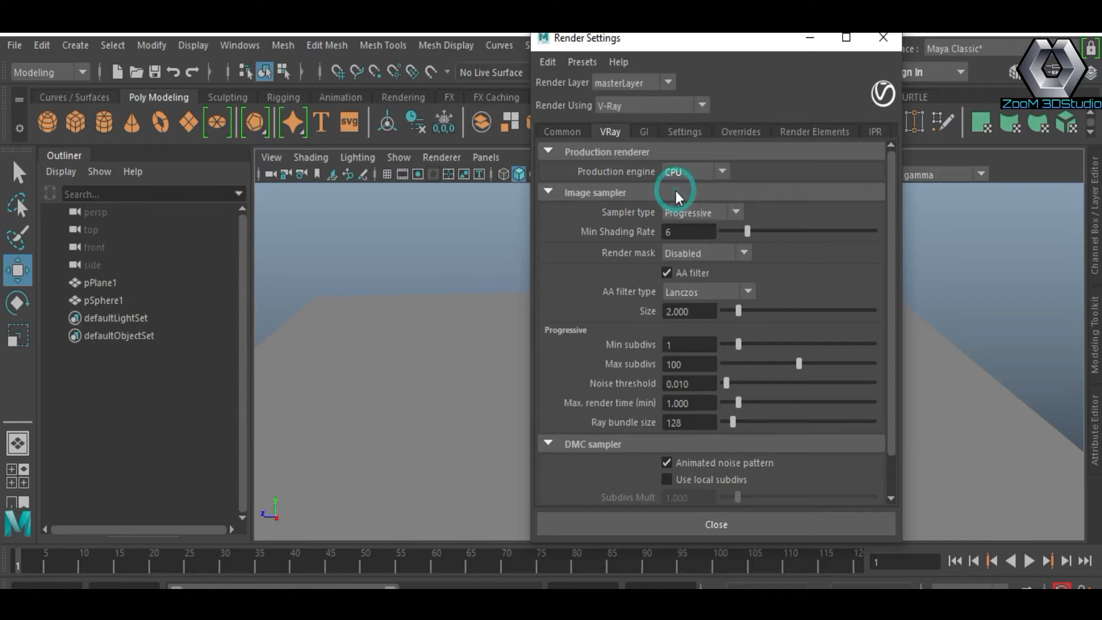
pyautogui.click(705, 212)
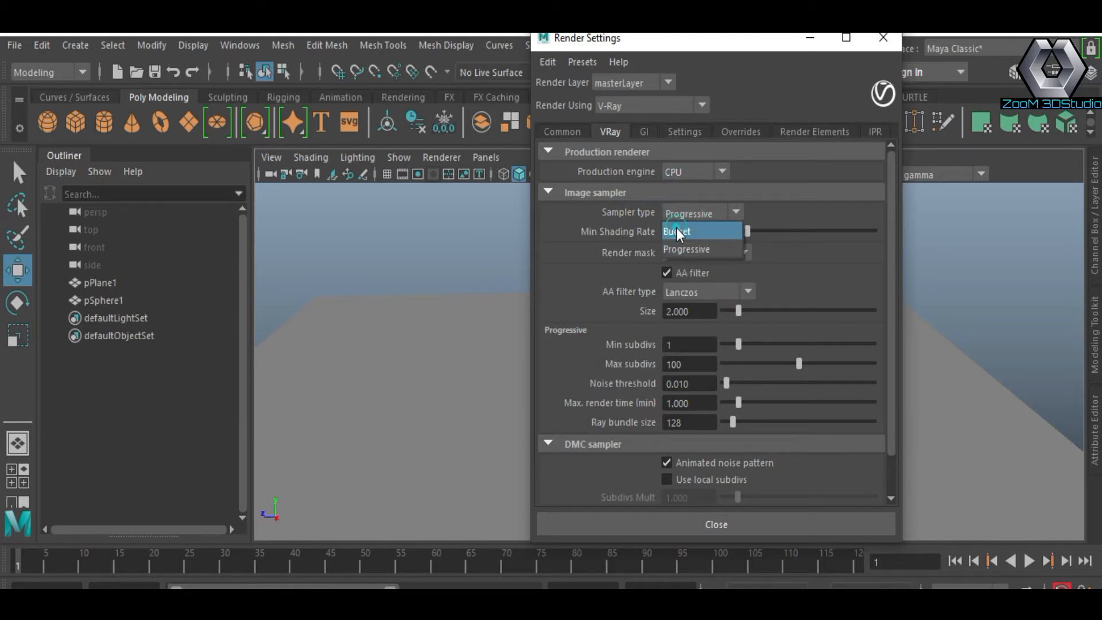
pyautogui.click(676, 228)
pyautogui.click(709, 253)
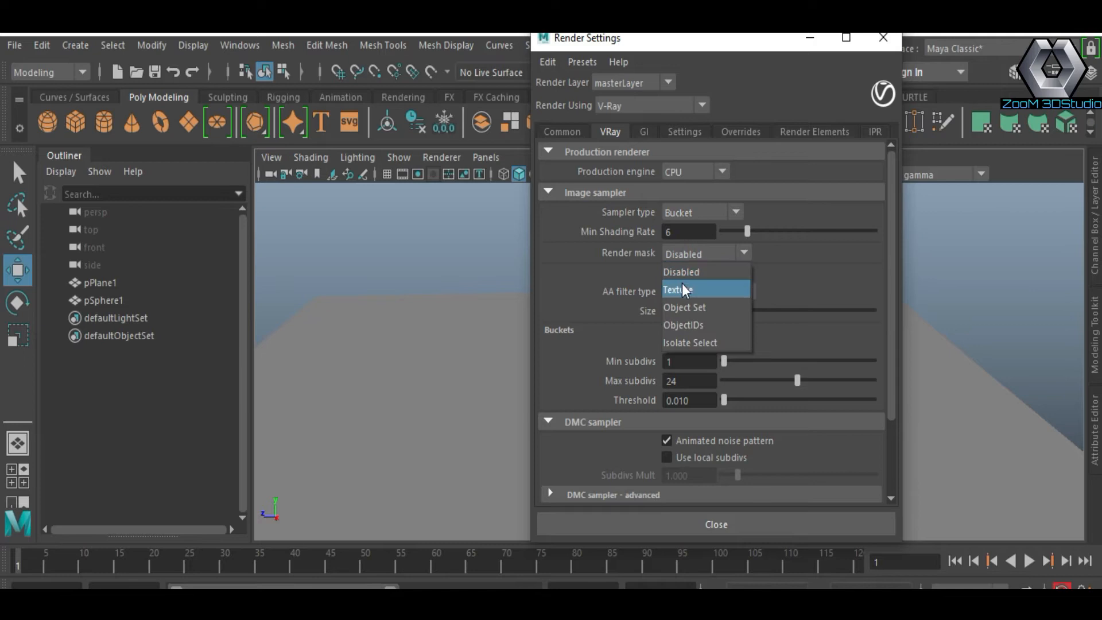
pyautogui.click(701, 255)
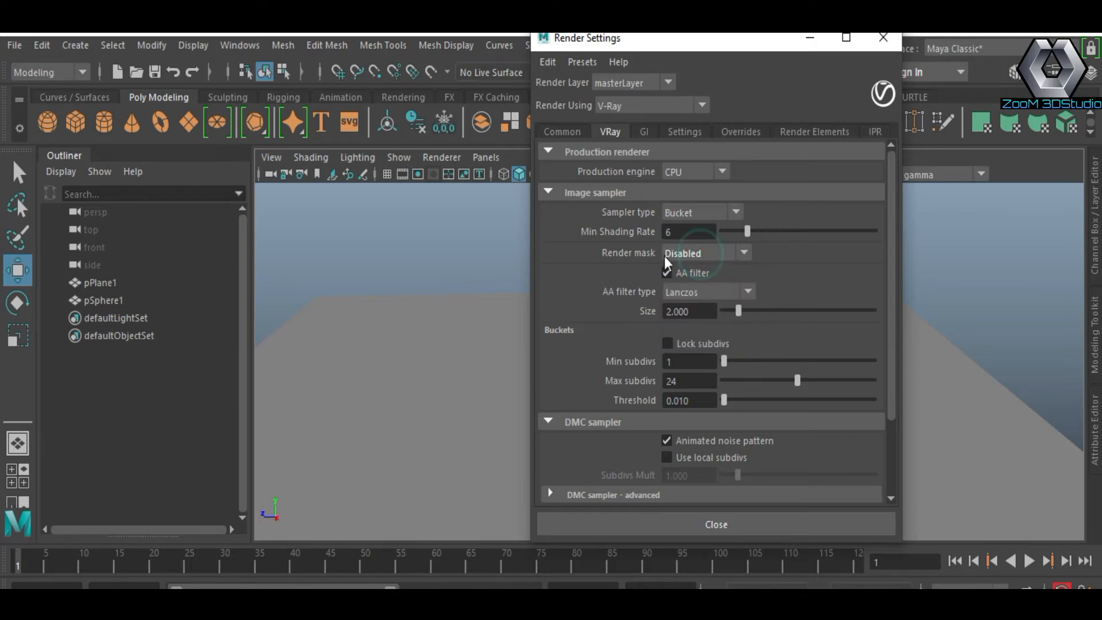
# Choose Lanczos as the AA filter type and set the bucket min and max subdivs to 4 and the threshold to 0.002
pyautogui.click(702, 290)
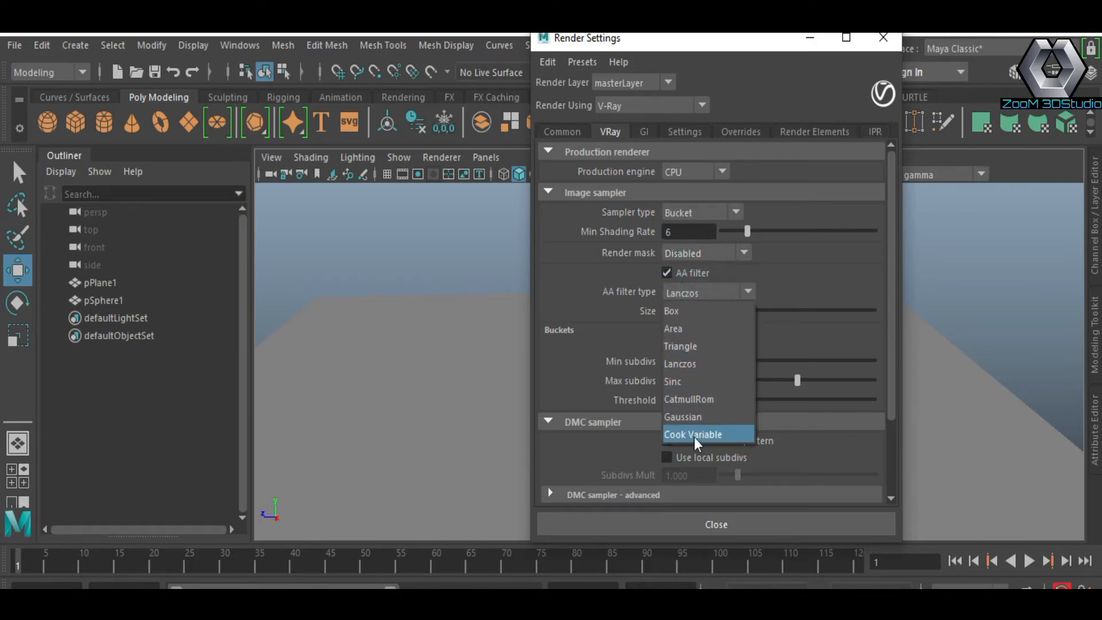
pyautogui.click(688, 363)
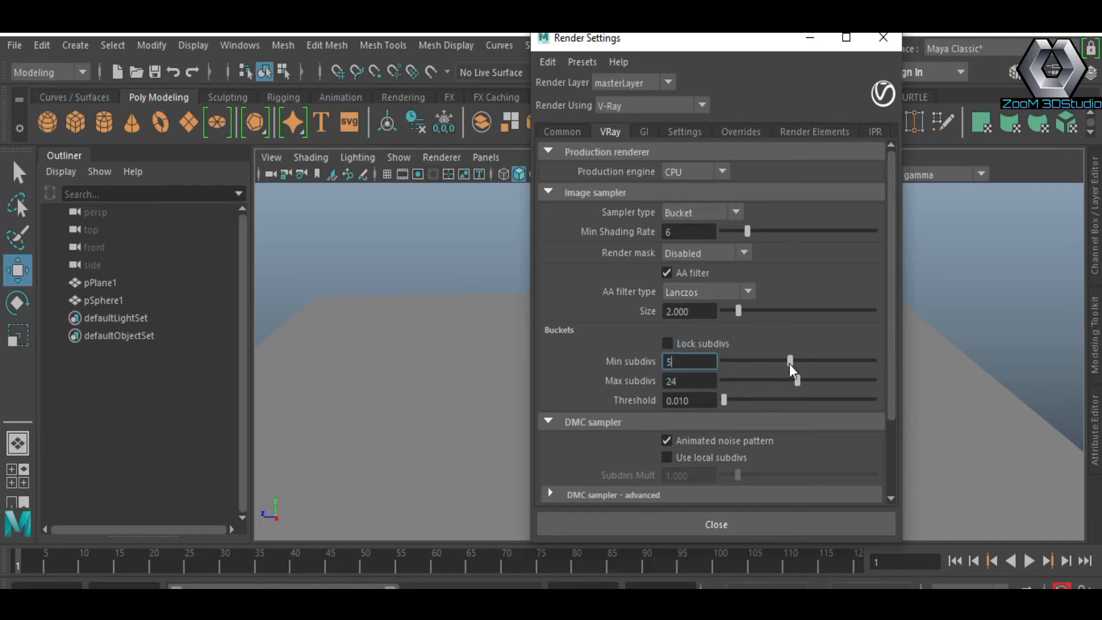
pyautogui.moveTo(740, 364); pyautogui.dragTo(757, 363)
pyautogui.click(683, 363)
pyautogui.click(689, 380)
pyautogui.write('4')
pyautogui.click(689, 401)
pyautogui.write('0.002')
pyautogui.press('Return')
# In the advanced DMC sampler settings, set Adaptive Min Samples to 4
pyautogui.scroll(-3, 617, 384)
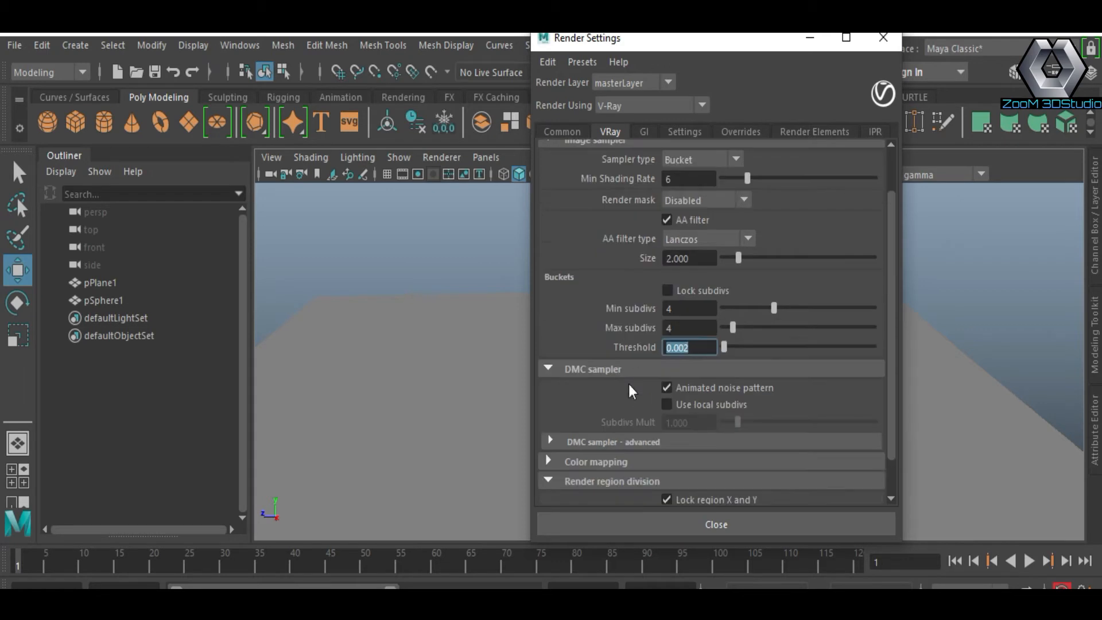
pyautogui.click(564, 397)
pyautogui.scroll(-2, 620, 408)
pyautogui.click(689, 403)
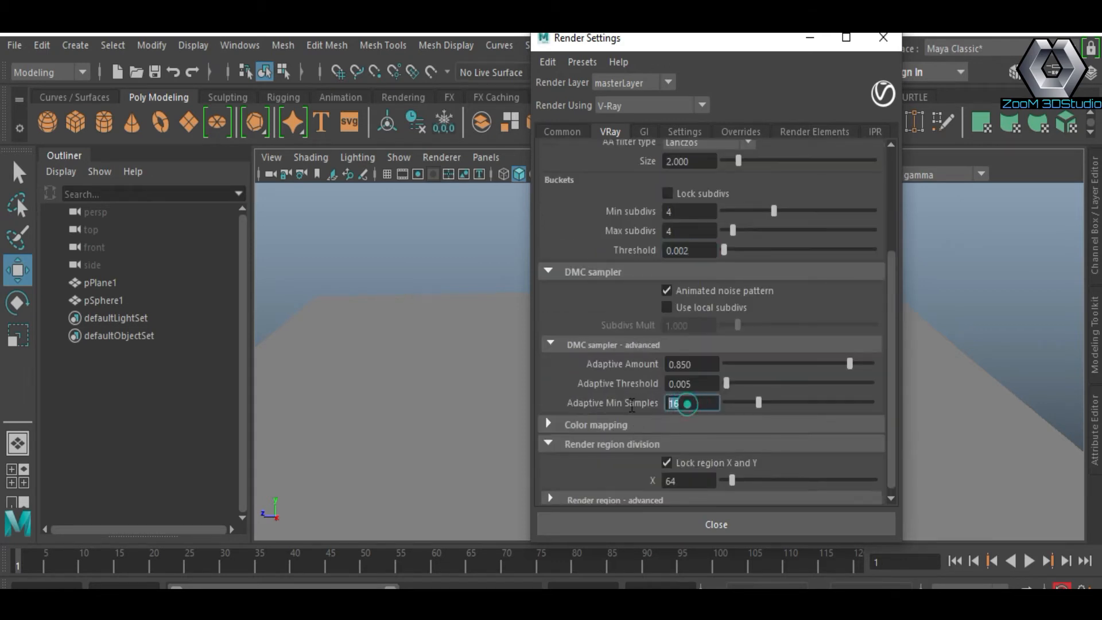
pyautogui.write('4')
pyautogui.press('Return')
# In the color mapping settings, try the HSV exponential type and settle on Linear multiply
pyautogui.click(551, 424)
pyautogui.scroll(-2, 623, 422)
pyautogui.click(729, 393)
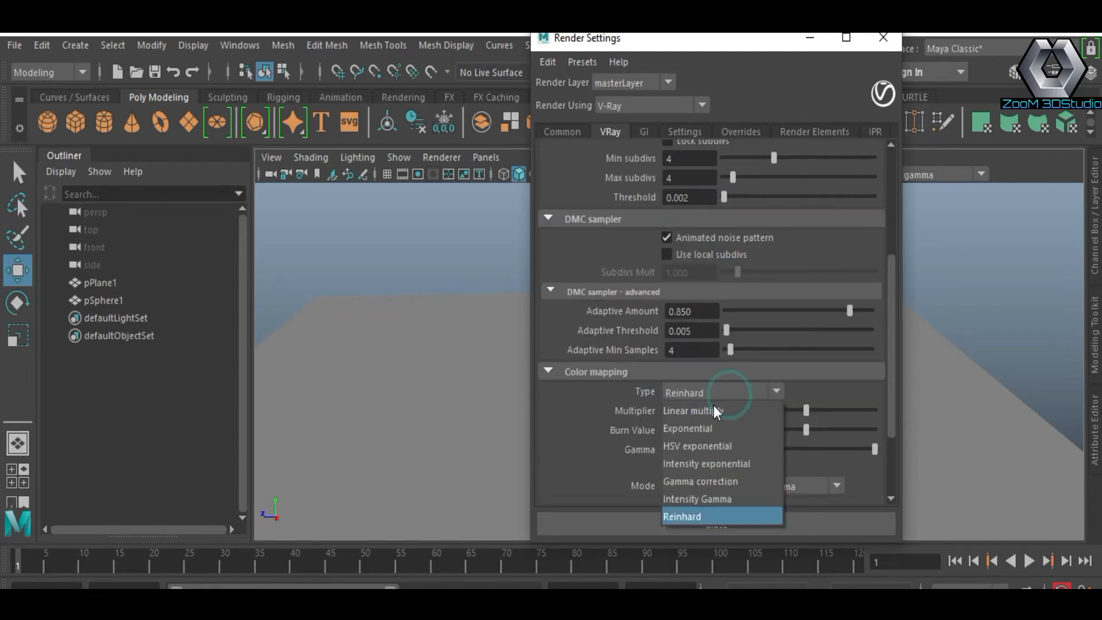
pyautogui.click(702, 411)
pyautogui.click(701, 429)
pyautogui.click(722, 391)
pyautogui.click(711, 446)
pyautogui.click(724, 394)
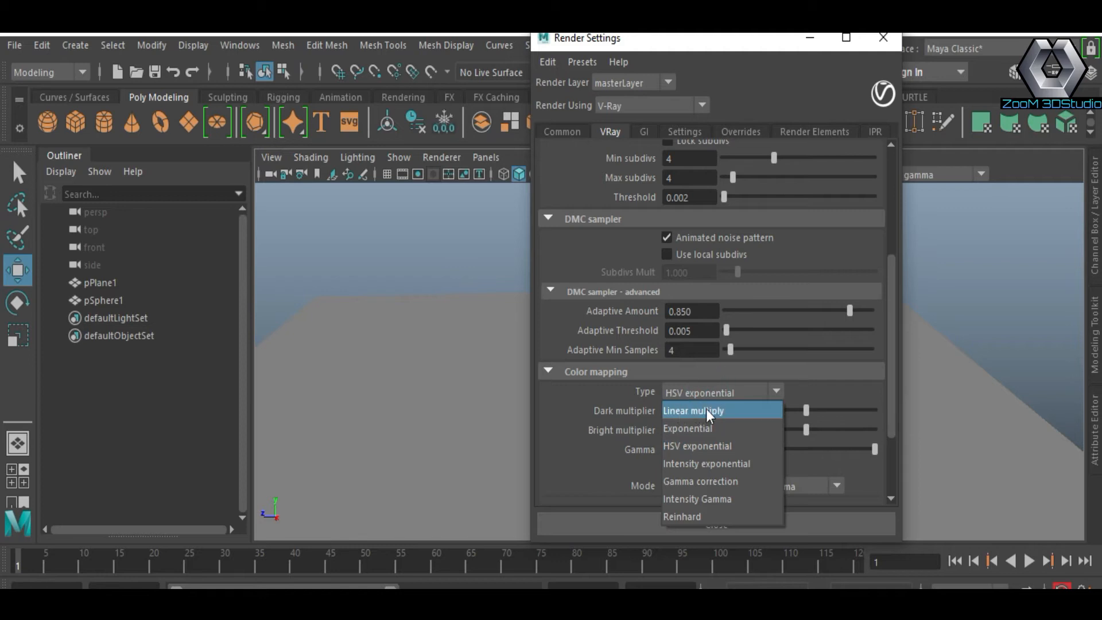
pyautogui.click(705, 410)
# Set the color mapping mode to Don't affect colors, only adaptation, leaving the multipliers and gamma as they are
pyautogui.scroll(-1, 636, 404)
pyautogui.click(764, 432)
pyautogui.click(764, 432)
pyautogui.scroll(-1, 636, 407)
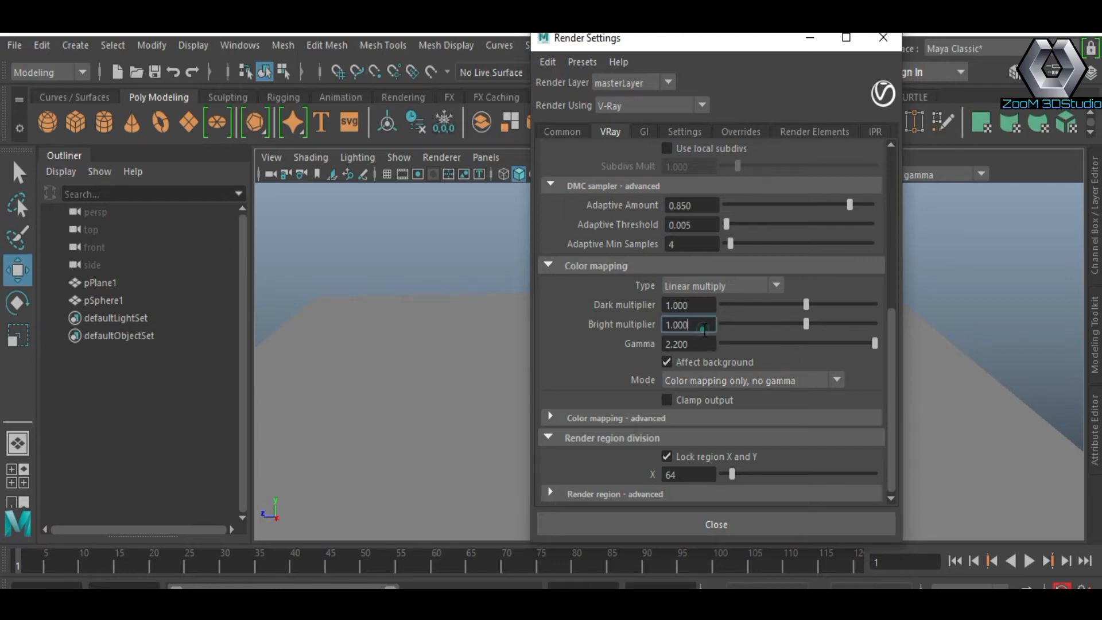
pyautogui.click(681, 344)
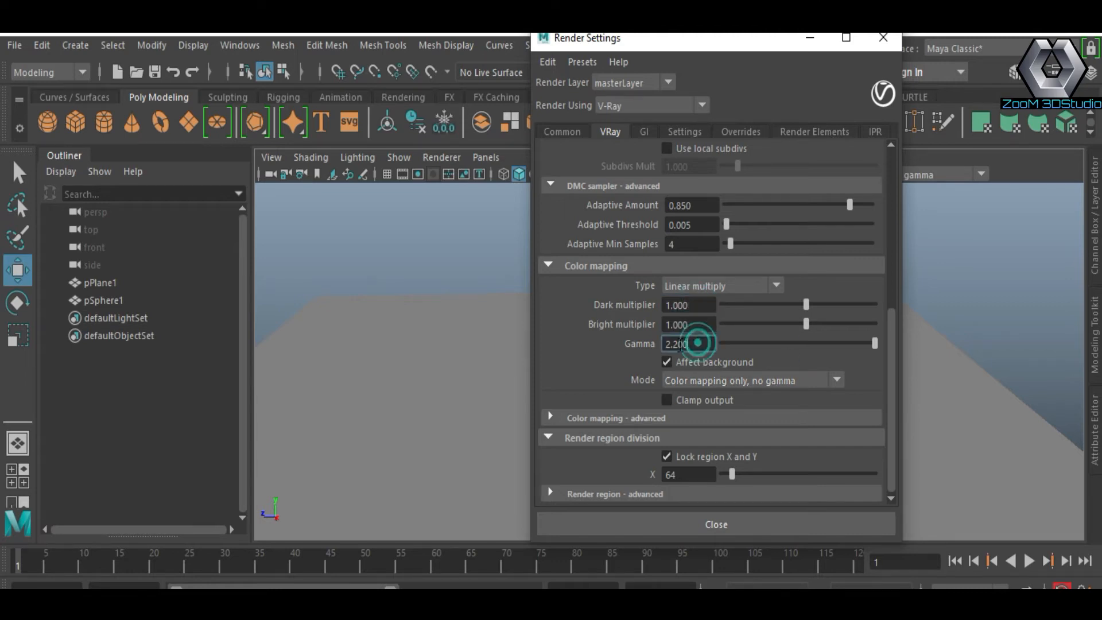
pyautogui.click(780, 380)
pyautogui.click(756, 419)
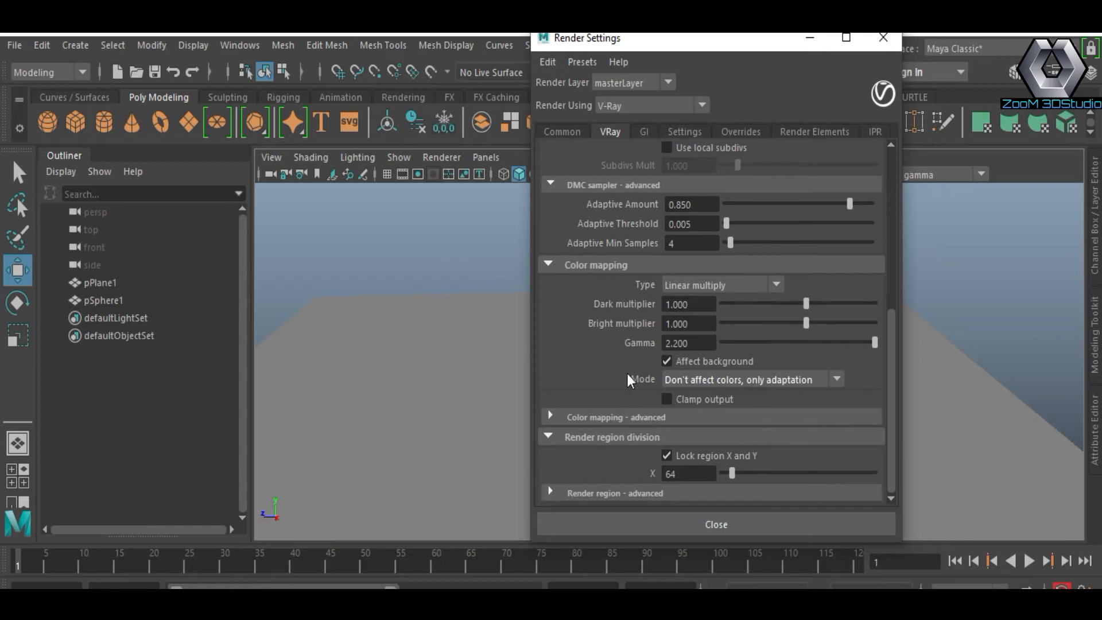
# Expand the advanced color mapping and advanced render region settings to review their options
pyautogui.click(567, 417)
pyautogui.scroll(-2, 657, 401)
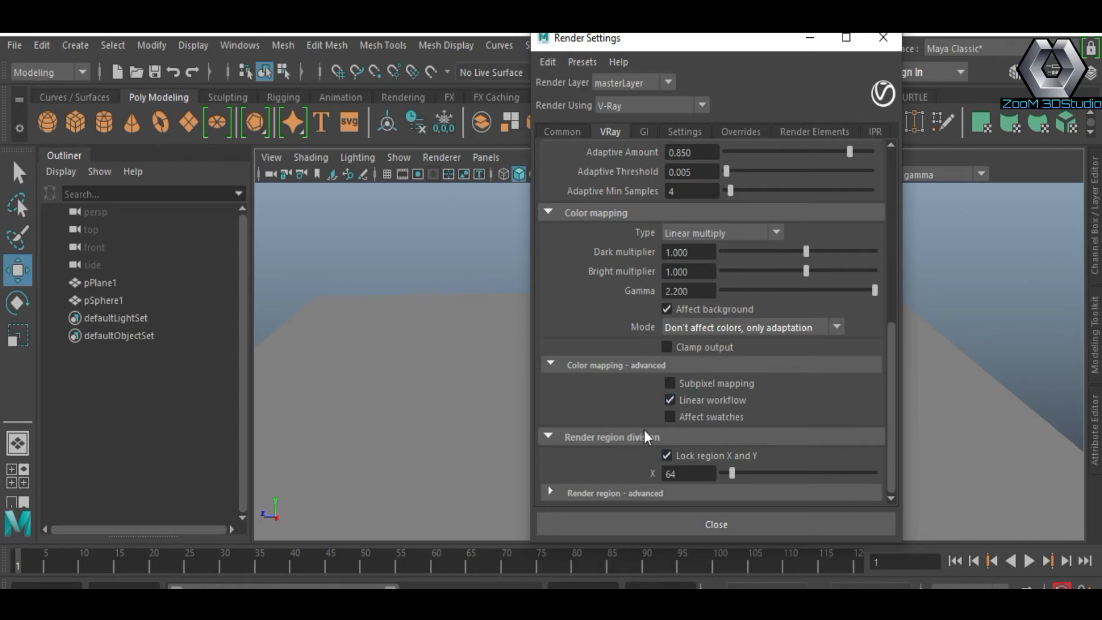
pyautogui.click(583, 493)
pyautogui.scroll(-3, 591, 475)
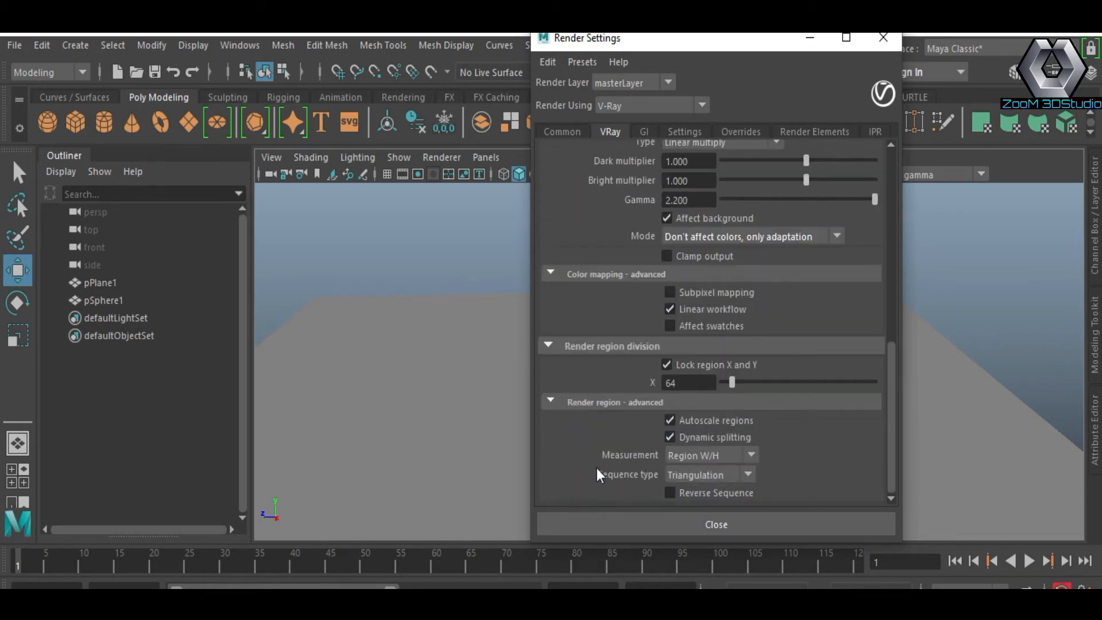
# Turn on GI, try Irradiance map as the primary bounce engine, and return it to Brute force
pyautogui.click(644, 132)
pyautogui.click(666, 170)
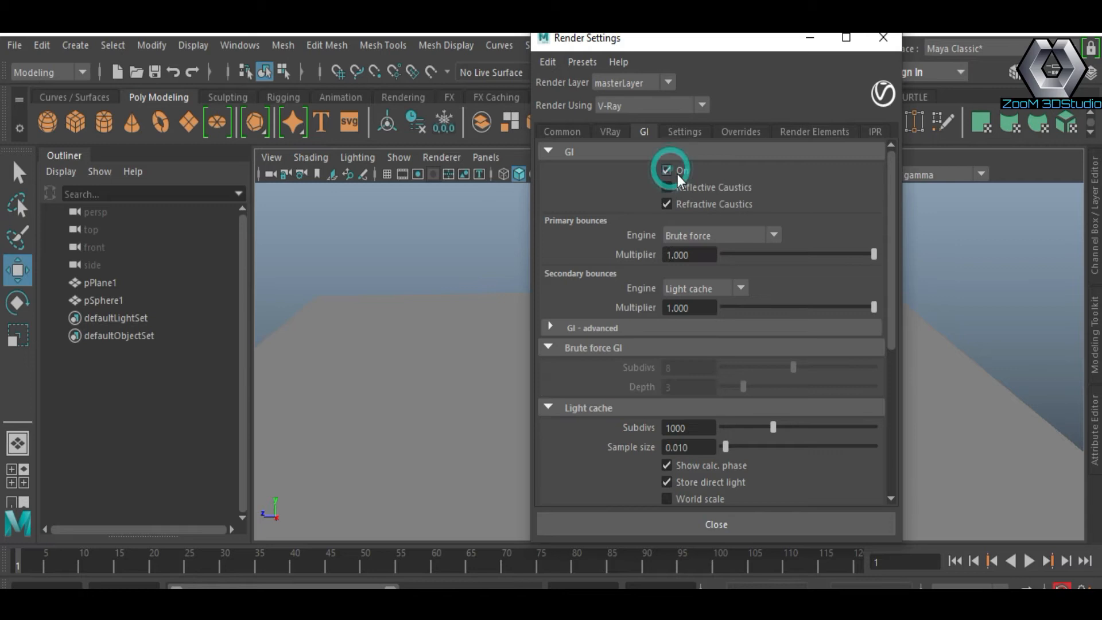
pyautogui.click(745, 236)
pyautogui.click(692, 256)
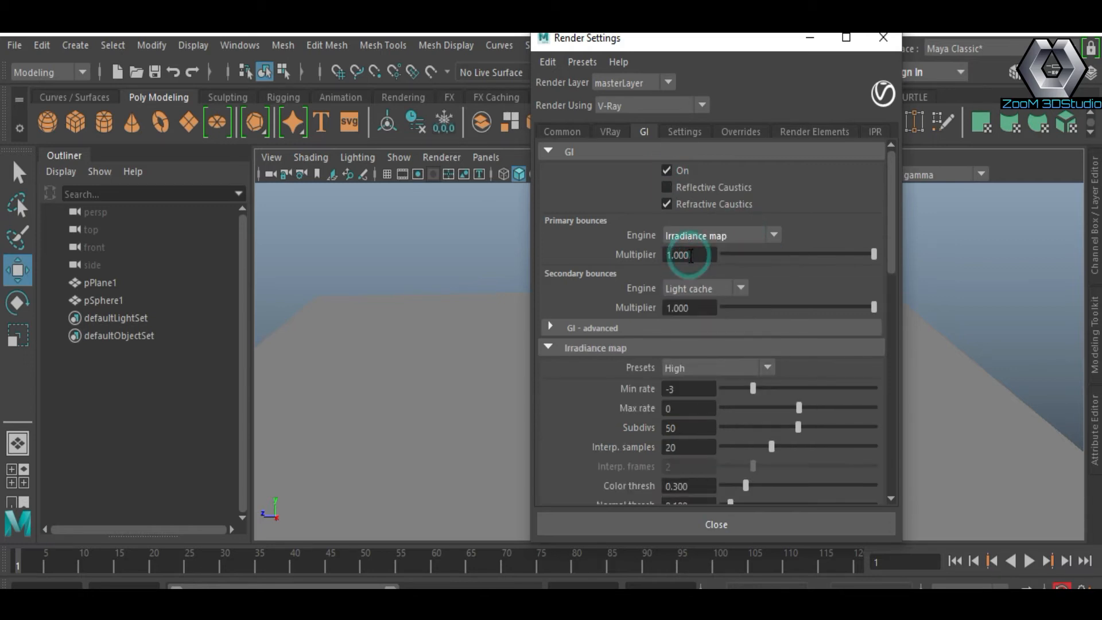
pyautogui.click(704, 235)
pyautogui.click(692, 287)
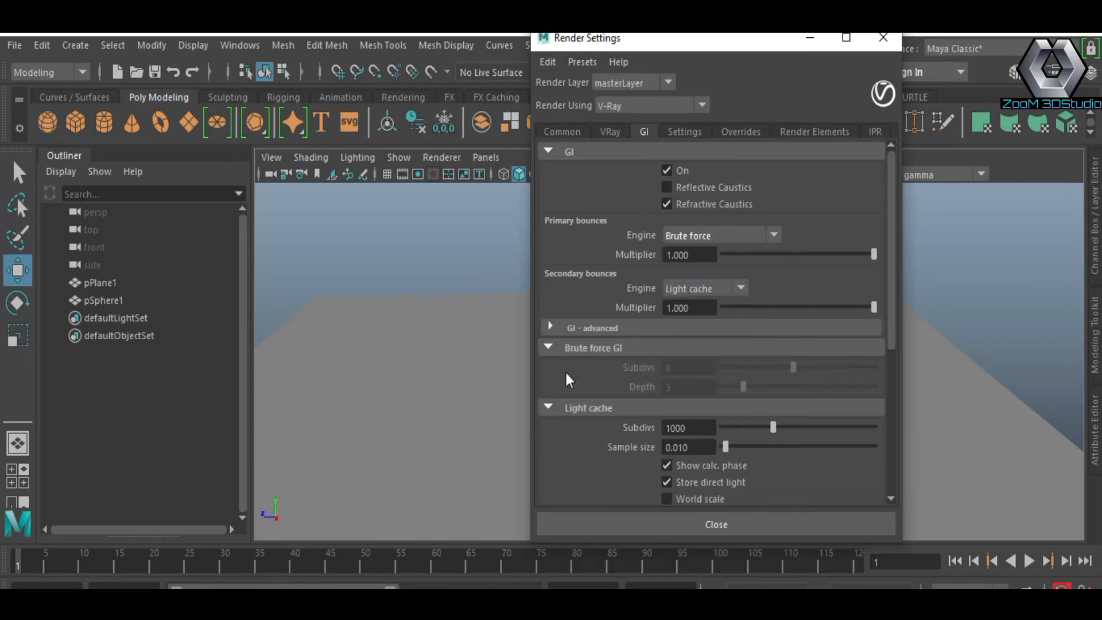
# Look through the light cache options, the System settings and the render overrides, collapsing the lighting overrides
pyautogui.click(550, 325)
pyautogui.click(550, 325)
pyautogui.scroll(-5, 660, 470)
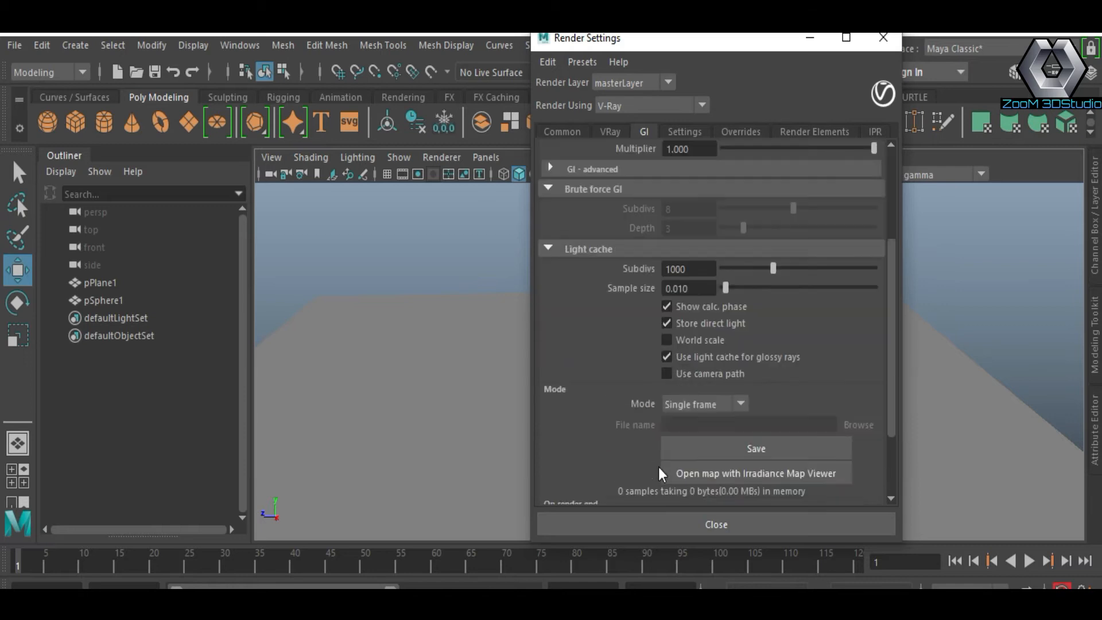
pyautogui.click(686, 132)
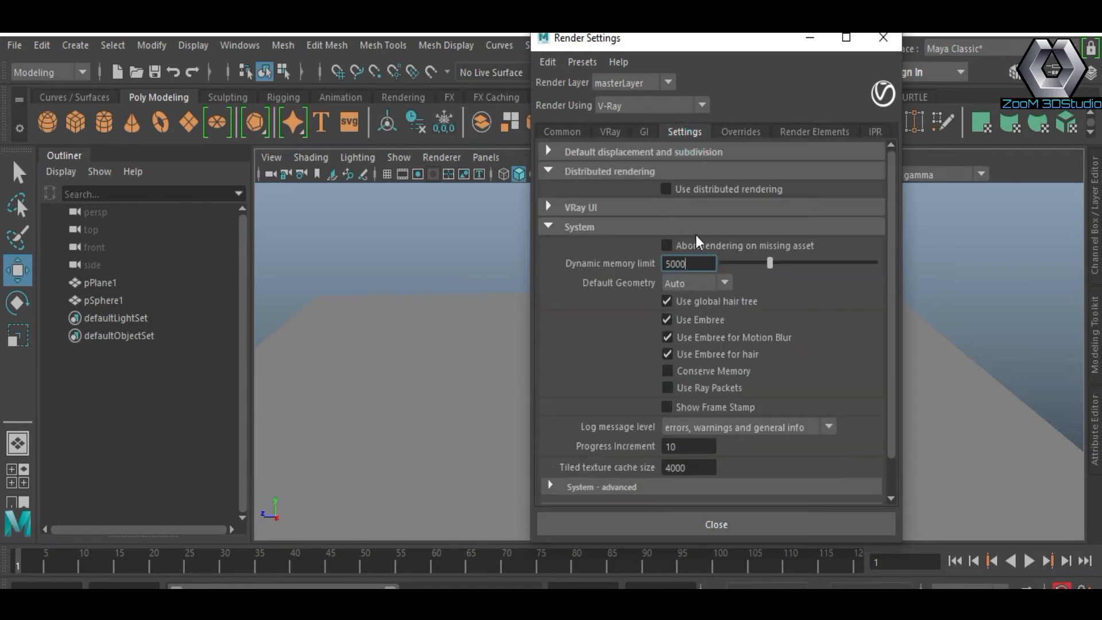
pyautogui.scroll(-2, 612, 467)
pyautogui.scroll(2, 612, 466)
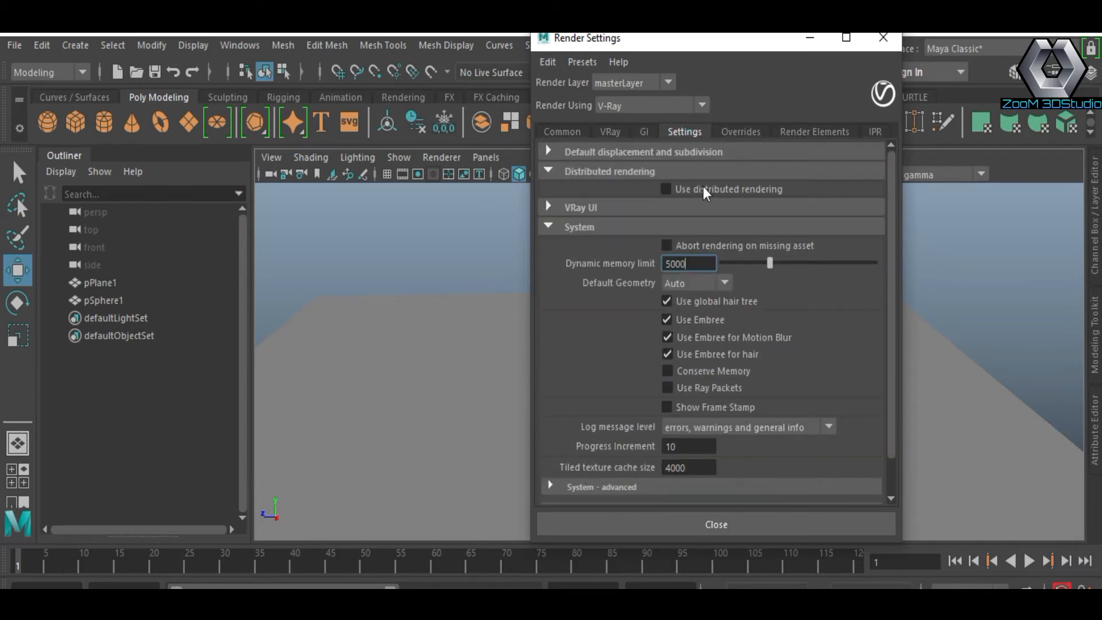
pyautogui.click(741, 132)
pyautogui.click(548, 328)
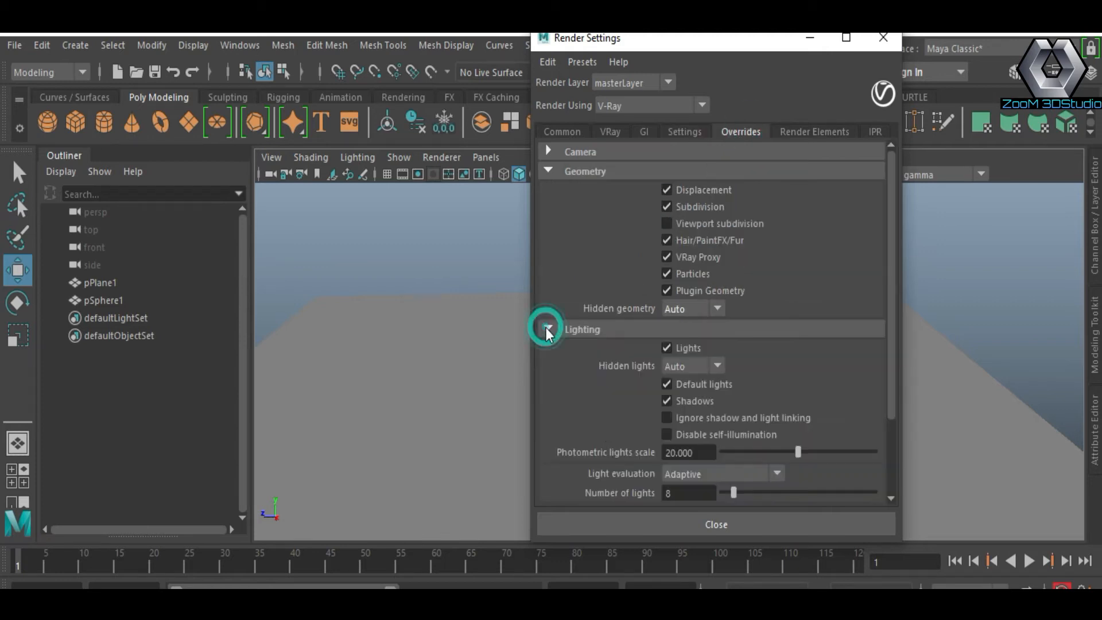
pyautogui.click(546, 329)
pyautogui.click(551, 406)
pyautogui.click(550, 402)
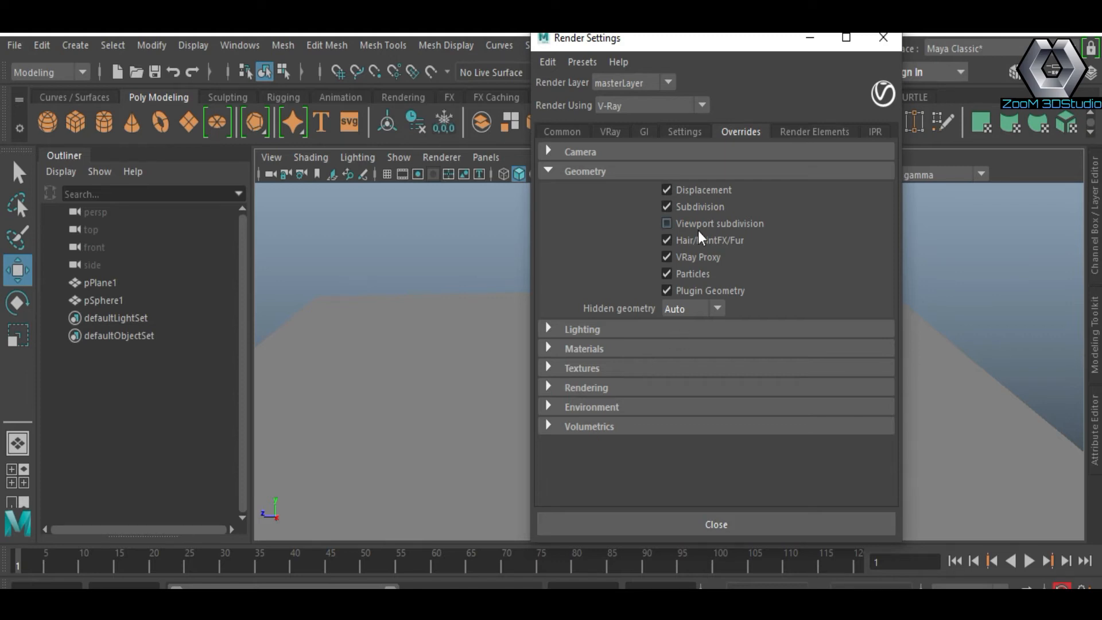
# Create a polygon cube and move it beside the sphere, to about 2.8 in Y and 7.3 in Z
pyautogui.moveTo(693, 41); pyautogui.dragTo(849, 57)
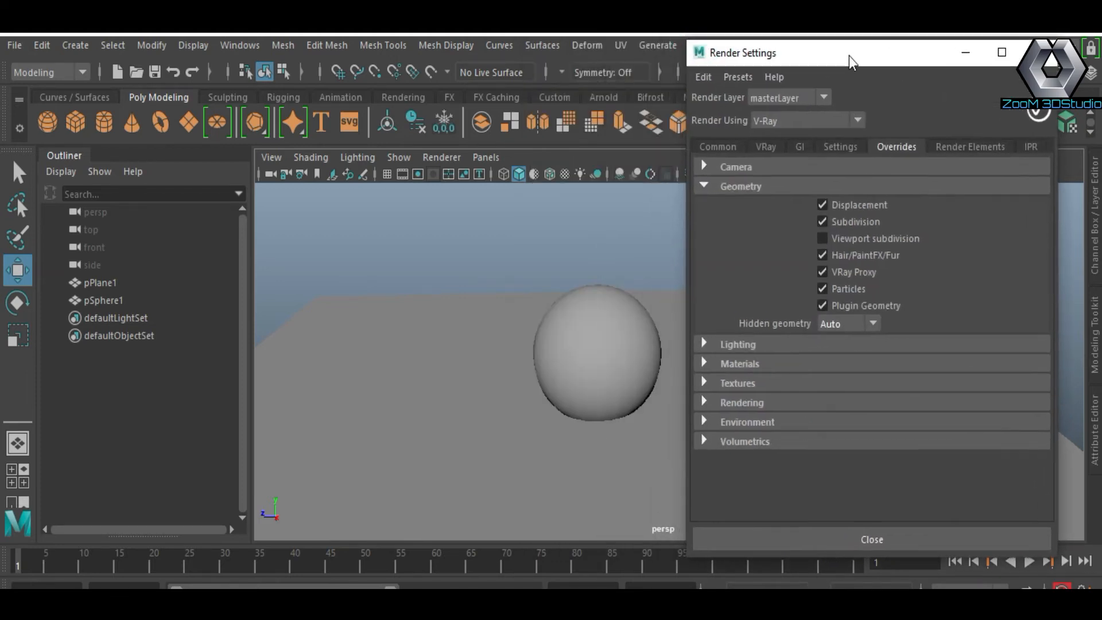
pyautogui.click(74, 122)
pyautogui.moveTo(608, 344); pyautogui.dragTo(426, 300)
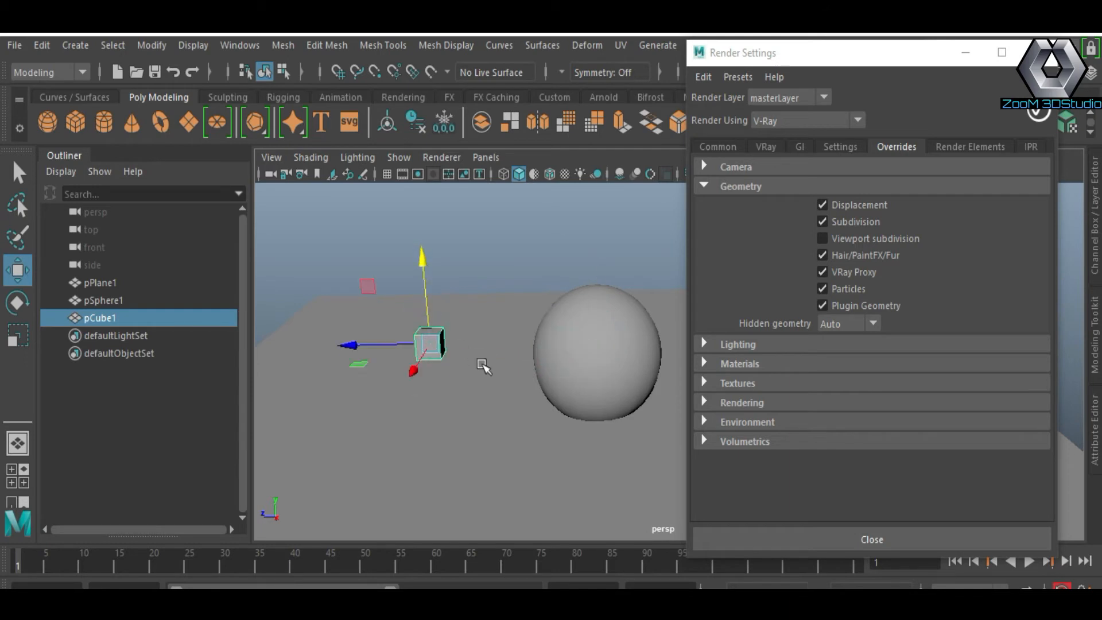
# Scale the cube up uniformly to about 2.48
pyautogui.keyDown('alt'); pyautogui.moveTo(426, 368); pyautogui.dragTo(524, 455, button='right'); pyautogui.keyUp('alt')
pyautogui.keyDown('alt'); pyautogui.moveTo(494, 345); pyautogui.dragTo(460, 345); pyautogui.keyUp('alt')
pyautogui.keyDown('alt'); pyautogui.moveTo(459, 376); pyautogui.dragTo(521, 393, button='middle'); pyautogui.keyUp('alt')
pyautogui.keyDown('alt'); pyautogui.moveTo(521, 393); pyautogui.dragTo(472, 408); pyautogui.keyUp('alt')
pyautogui.press('r')
pyautogui.moveTo(413, 377); pyautogui.dragTo(473, 399)
# In the cube's polyCube inputs, set the width, height and depth to 1.3
pyautogui.moveTo(937, 59); pyautogui.dragTo(810, 124)
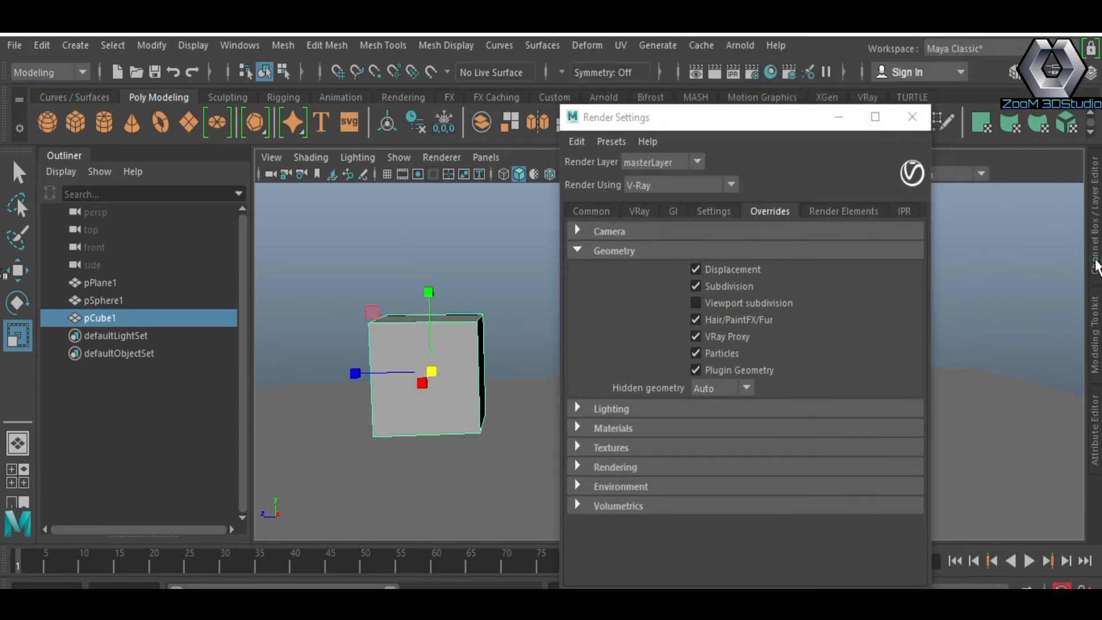
pyautogui.click(1095, 265)
pyautogui.moveTo(824, 124); pyautogui.dragTo(539, 129)
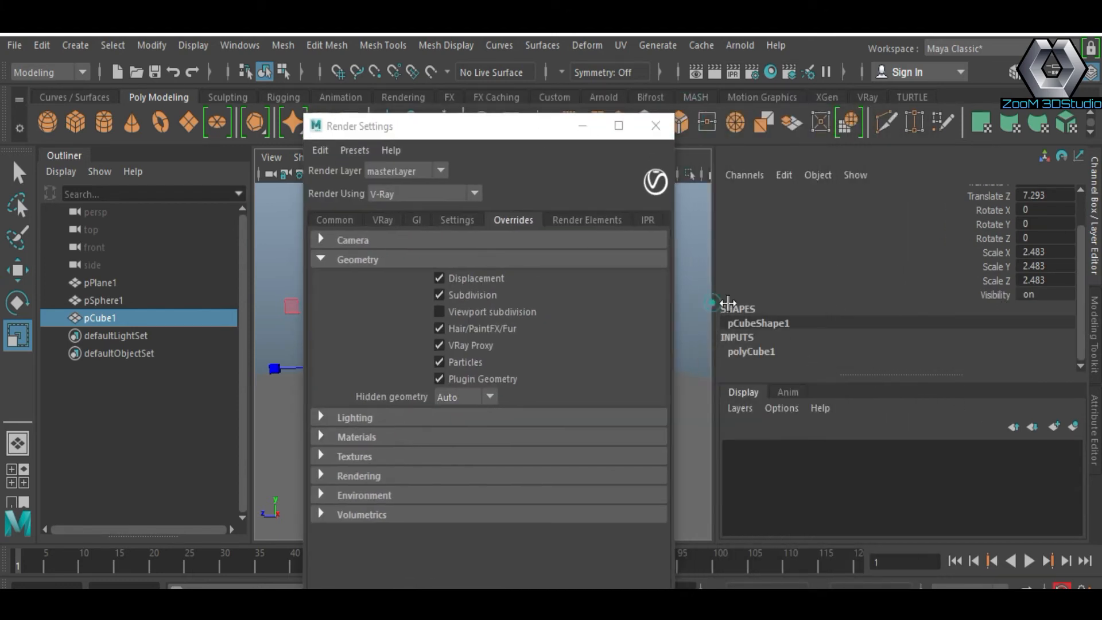
pyautogui.moveTo(714, 303); pyautogui.dragTo(876, 273)
pyautogui.moveTo(520, 135); pyautogui.dragTo(651, 151)
pyautogui.moveTo(587, 137); pyautogui.dragTo(711, 101)
pyautogui.click(907, 351)
pyautogui.scroll(-2, 976, 355)
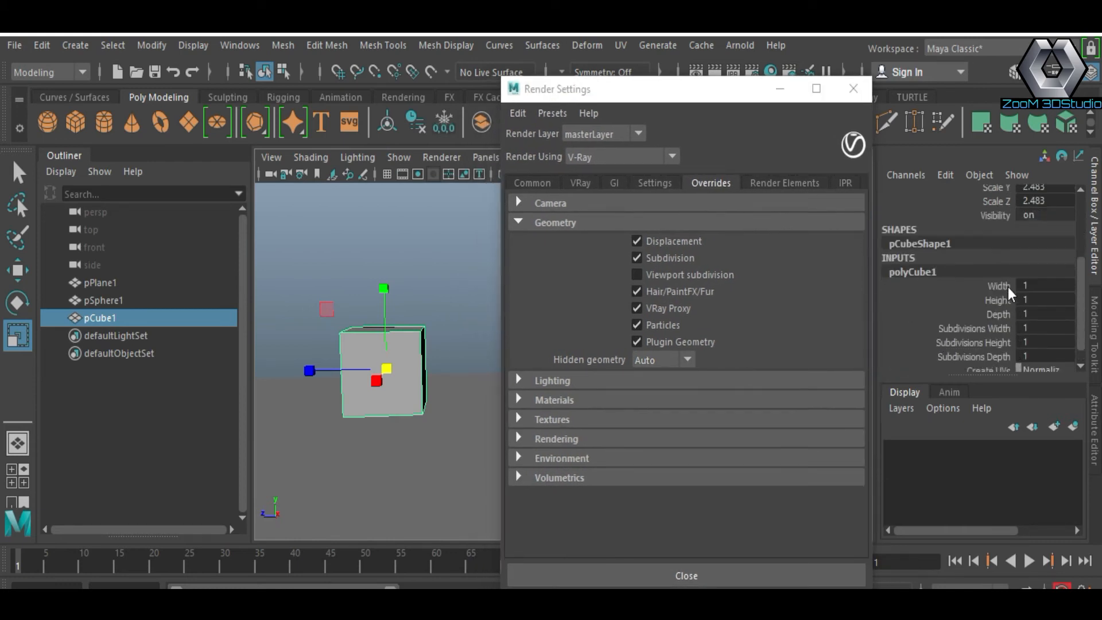
pyautogui.moveTo(1008, 291); pyautogui.dragTo(1009, 311)
pyautogui.moveTo(432, 287); pyautogui.dragTo(431, 287, button='middle')
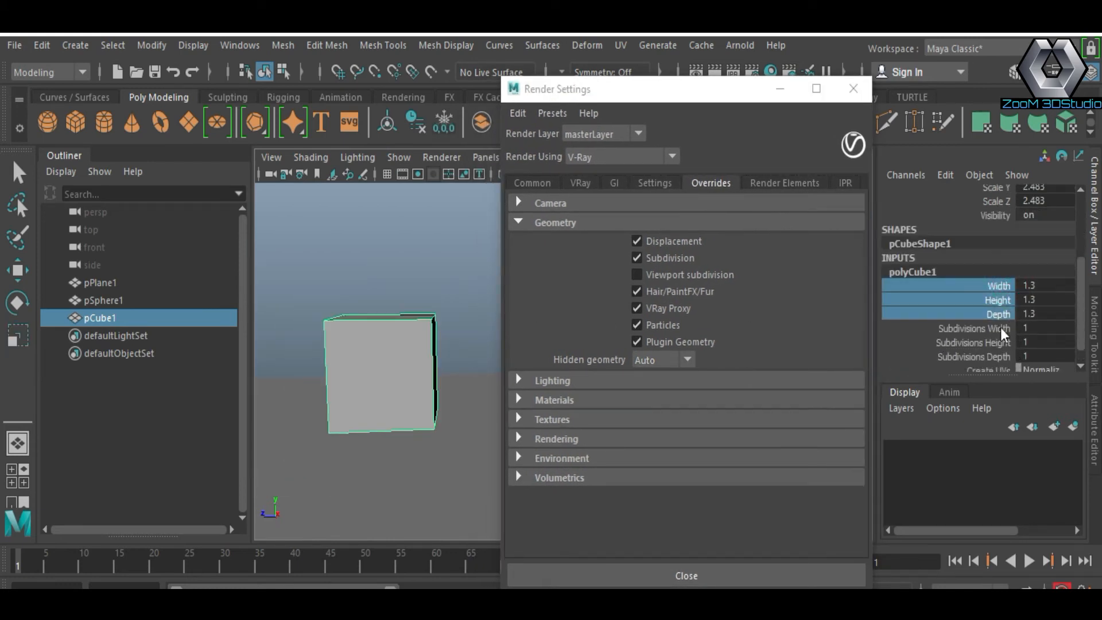
# Set the cube's width, height and depth subdivisions to 3 and display it with smooth mesh preview
pyautogui.moveTo(976, 328); pyautogui.dragTo(978, 357)
pyautogui.moveTo(387, 376); pyautogui.dragTo(408, 374, button='middle')
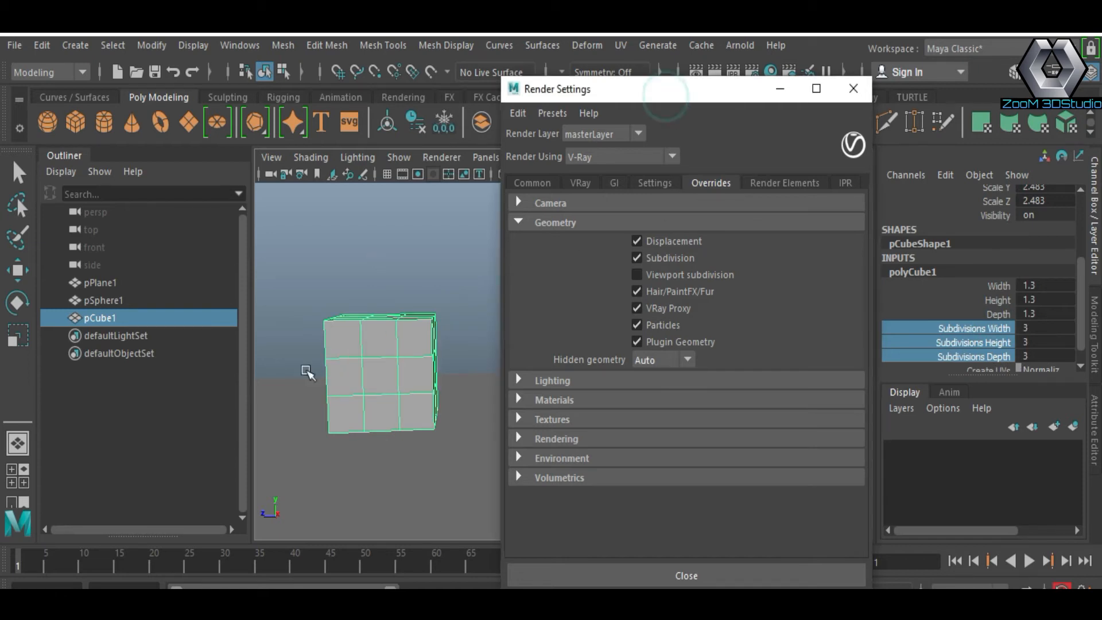
pyautogui.press('r')
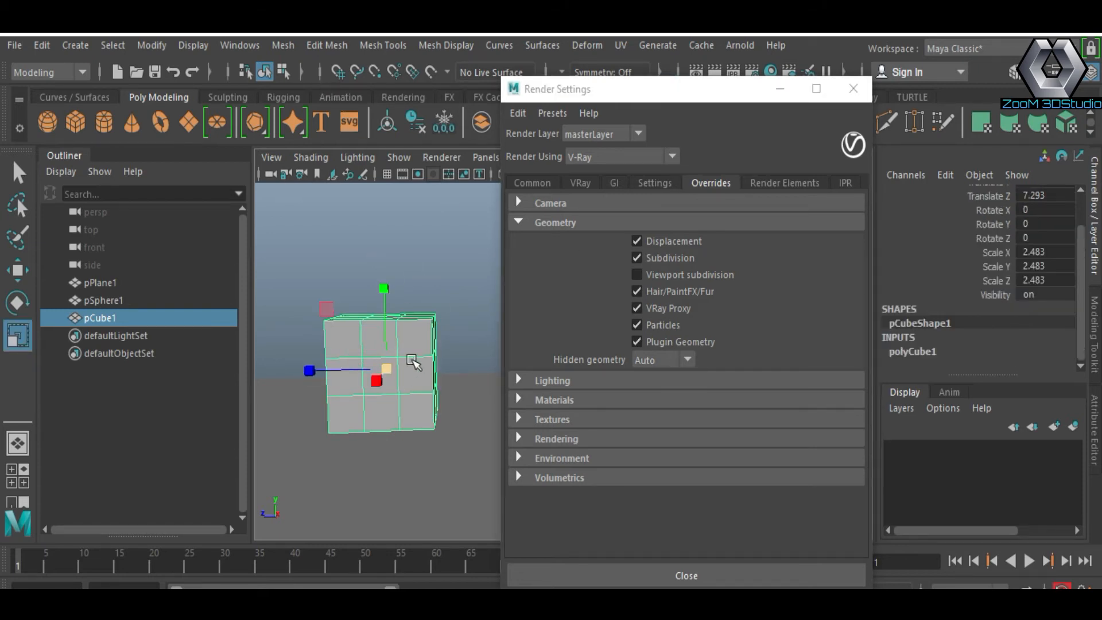
pyautogui.press('3')
pyautogui.click(450, 290)
pyautogui.click(419, 359)
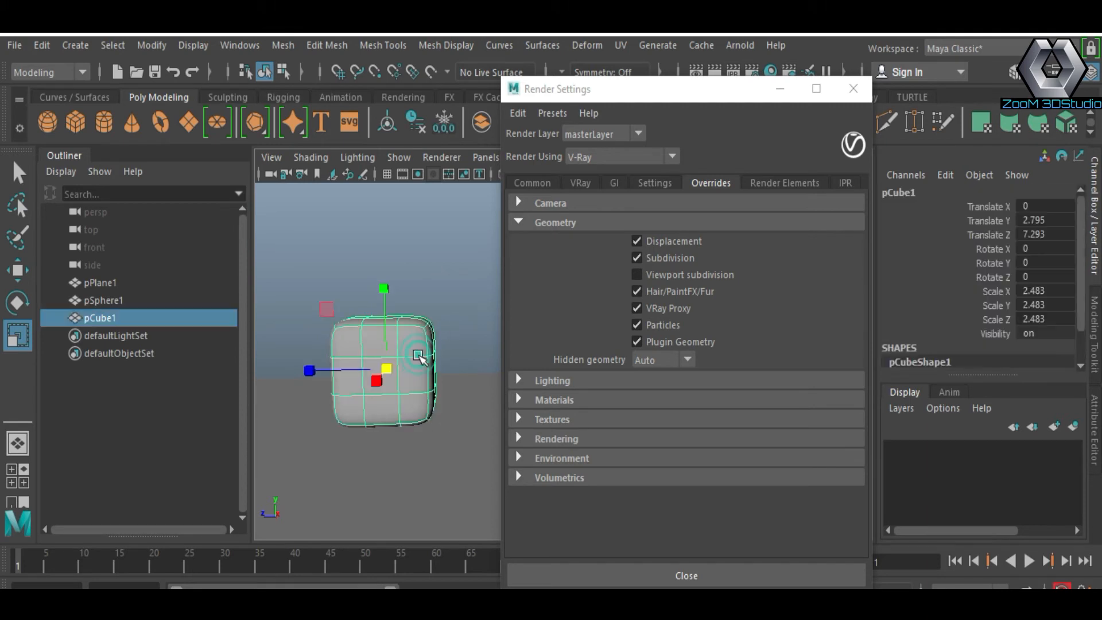
# Try a test render in the V-Ray frame buffer, stop it and minimize the buffer
pyautogui.moveTo(653, 91); pyautogui.dragTo(664, 99)
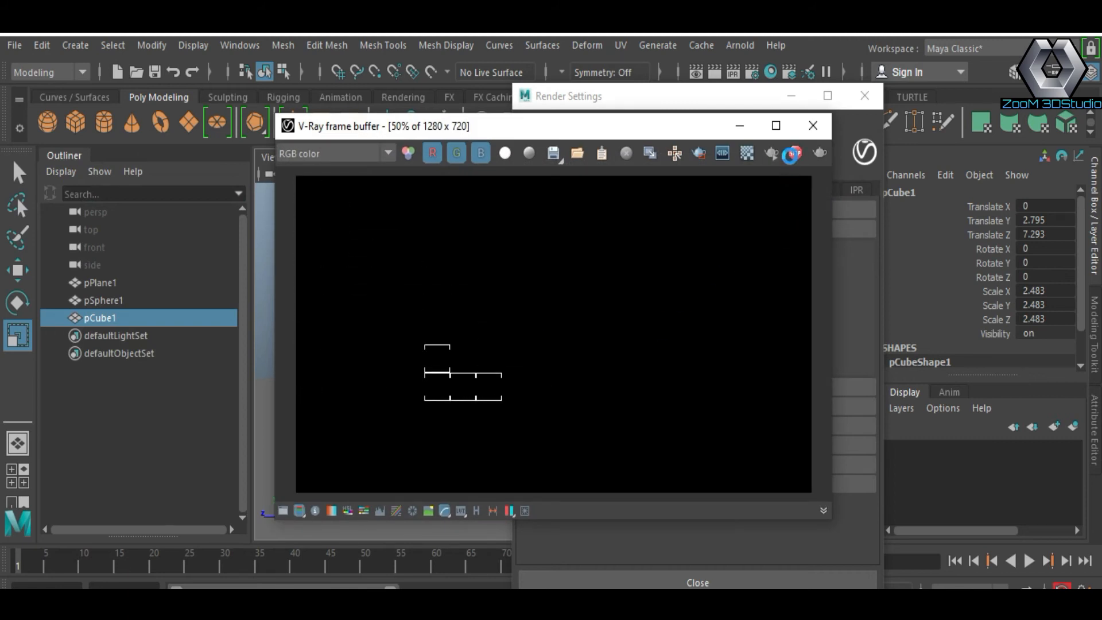
pyautogui.click(795, 152)
pyautogui.click(739, 125)
pyautogui.moveTo(714, 103); pyautogui.dragTo(716, 175)
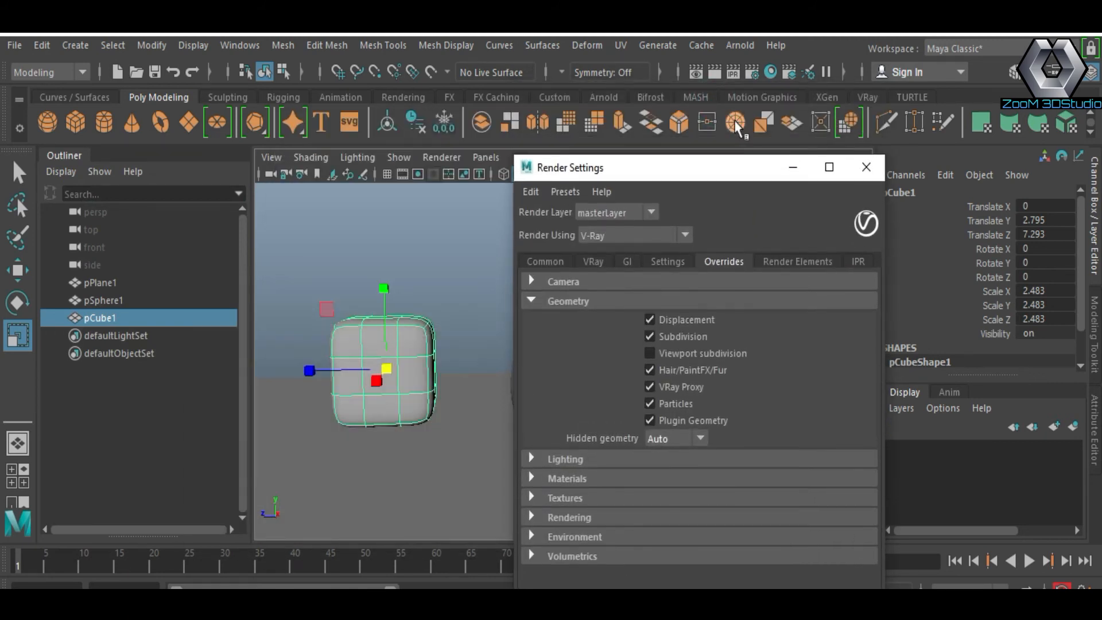
# Add a V-Ray dome light and render the scene in the V-Ray frame buffer
pyautogui.click(868, 97)
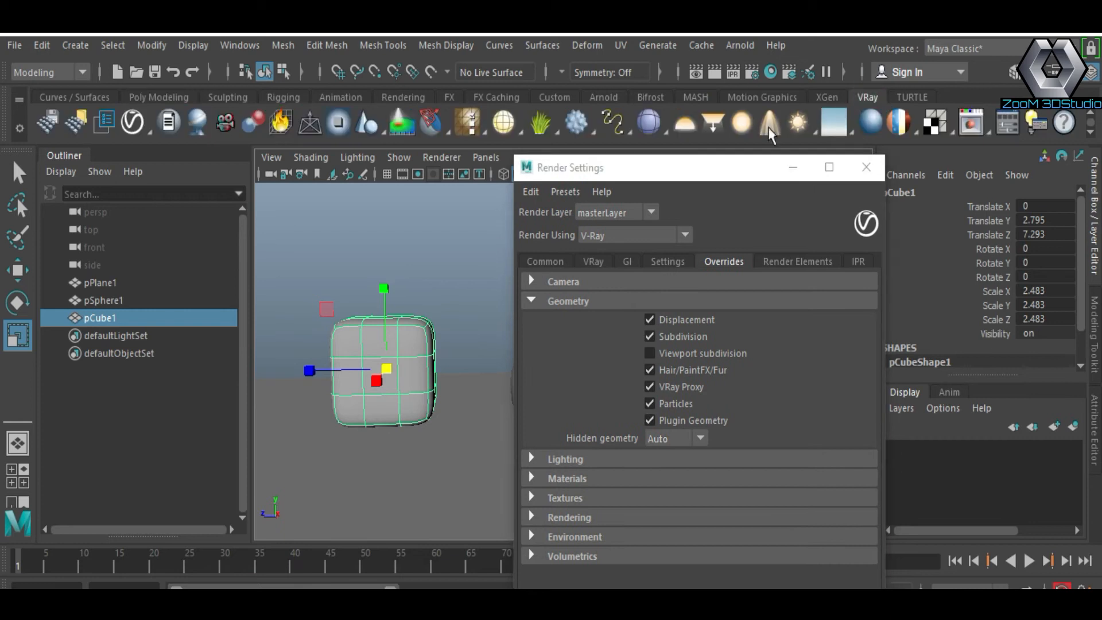
pyautogui.click(684, 122)
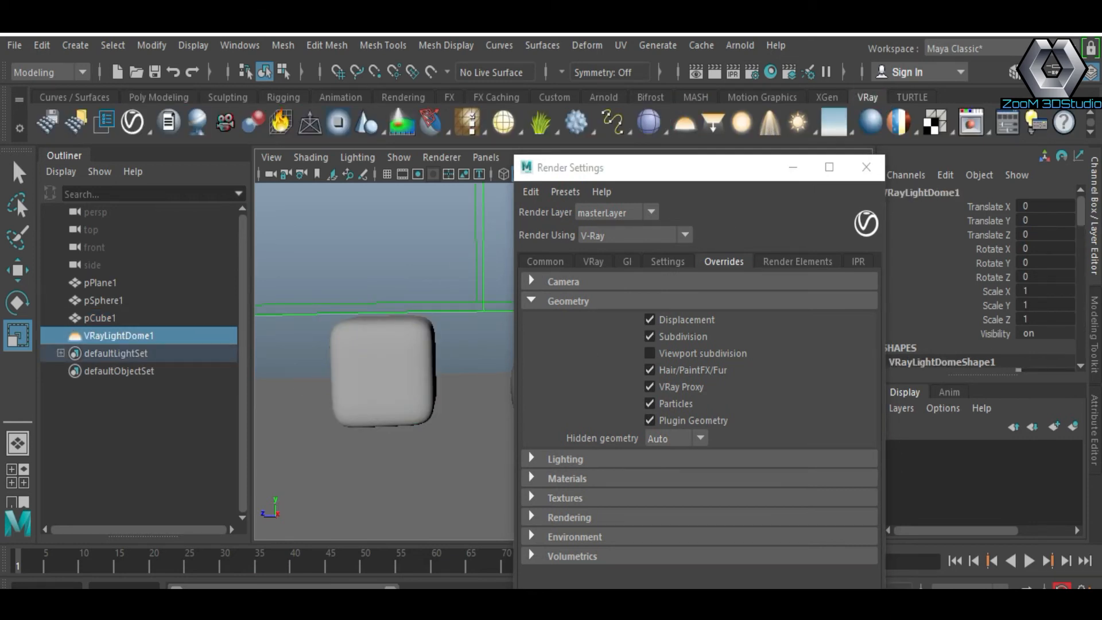
pyautogui.click(971, 123)
pyautogui.click(819, 151)
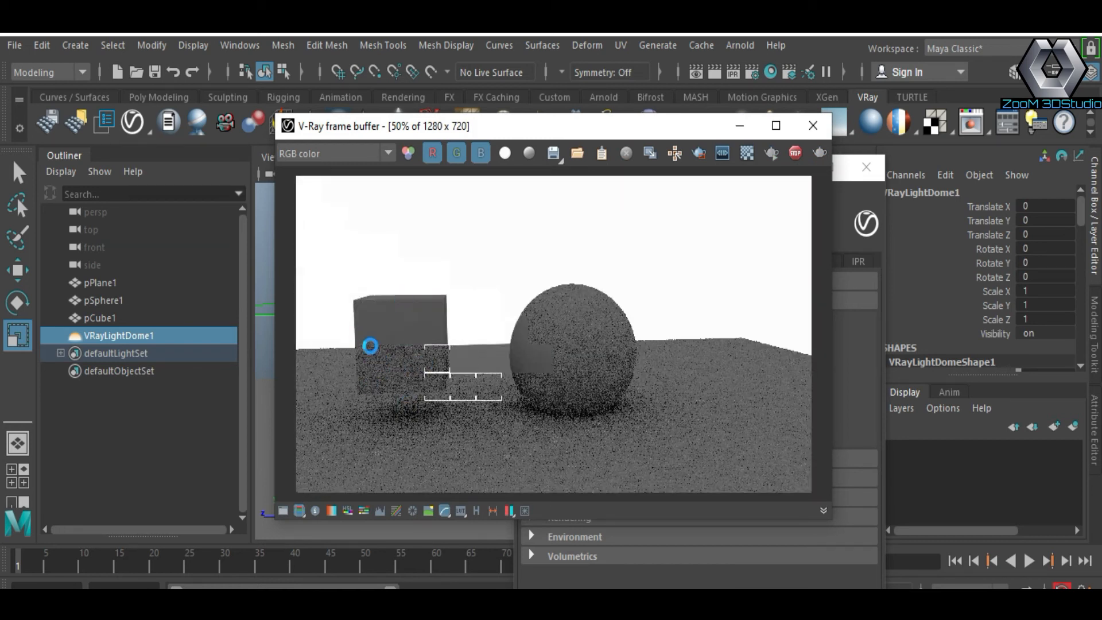
pyautogui.moveTo(545, 125); pyautogui.dragTo(780, 124)
# Lower the cube toward the plane to about 1.575 in Translate Y
pyautogui.click(376, 376)
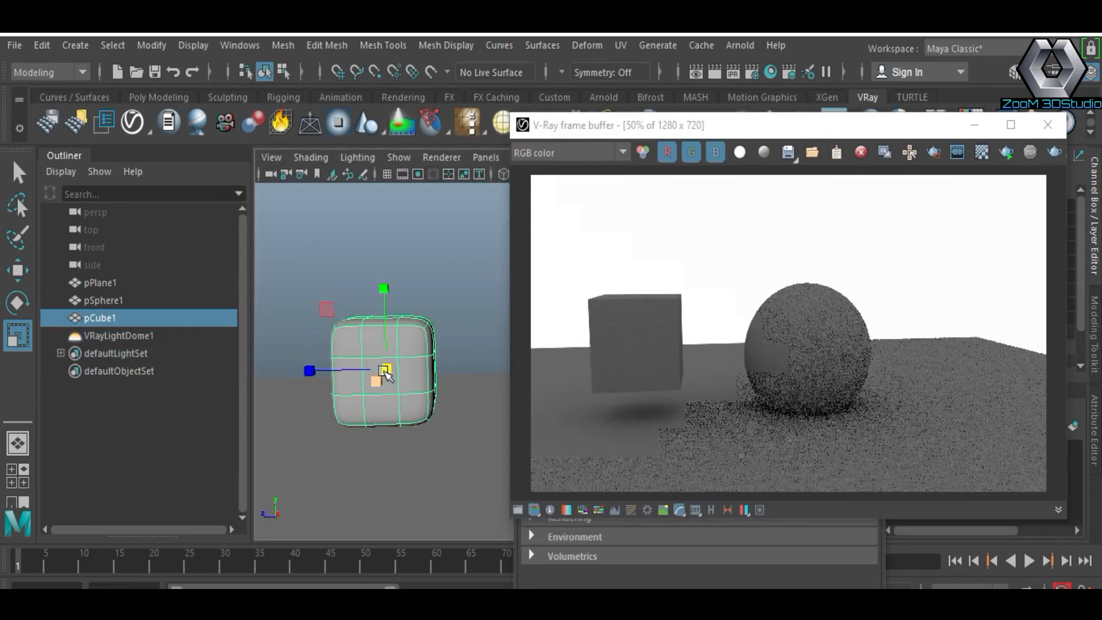
pyautogui.press('w')
pyautogui.moveTo(384, 289); pyautogui.dragTo(383, 322)
# Enable region rendering in the frame buffer and draw a render region around the cube
pyautogui.click(933, 152)
pyautogui.moveTo(554, 263); pyautogui.dragTo(735, 455)
pyautogui.moveTo(781, 125); pyautogui.dragTo(637, 115)
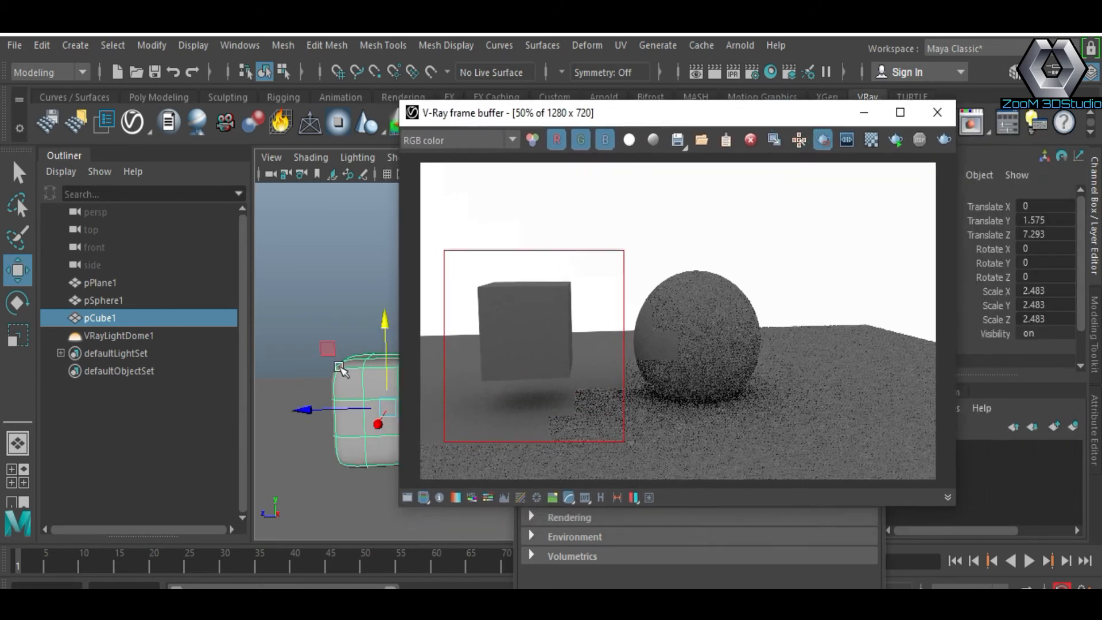
# Collapse the Outliner, bring the cube into view and start an interactive render of the region
pyautogui.click(65, 156)
pyautogui.keyDown('alt'); pyautogui.moveTo(288, 404); pyautogui.dragTo(298, 336, button='middle'); pyautogui.keyUp('alt')
pyautogui.moveTo(804, 113); pyautogui.dragTo(723, 126)
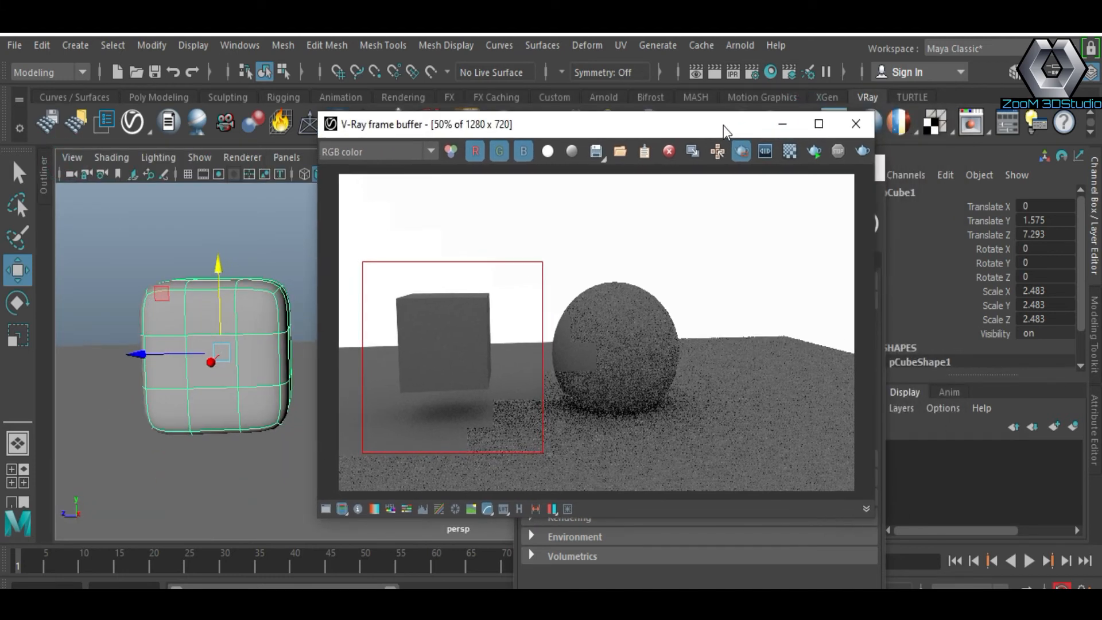
pyautogui.click(815, 153)
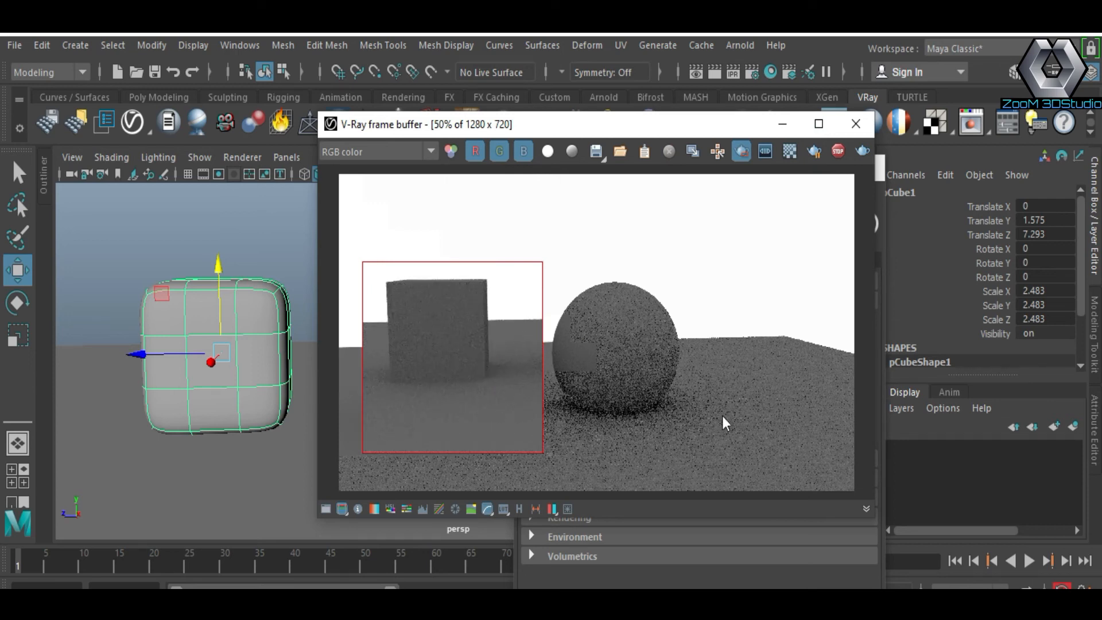
# Raise the cube to 1.632 in Translate Y and arrange Render Settings beside the frame buffer with the geometry overrides showing
pyautogui.moveTo(218, 266); pyautogui.dragTo(218, 263)
pyautogui.click(600, 580)
pyautogui.moveTo(632, 162)
pyautogui.mouseDown()
pyautogui.moveTo(885, 141)
pyautogui.moveTo(732, 113)
pyautogui.mouseUp()
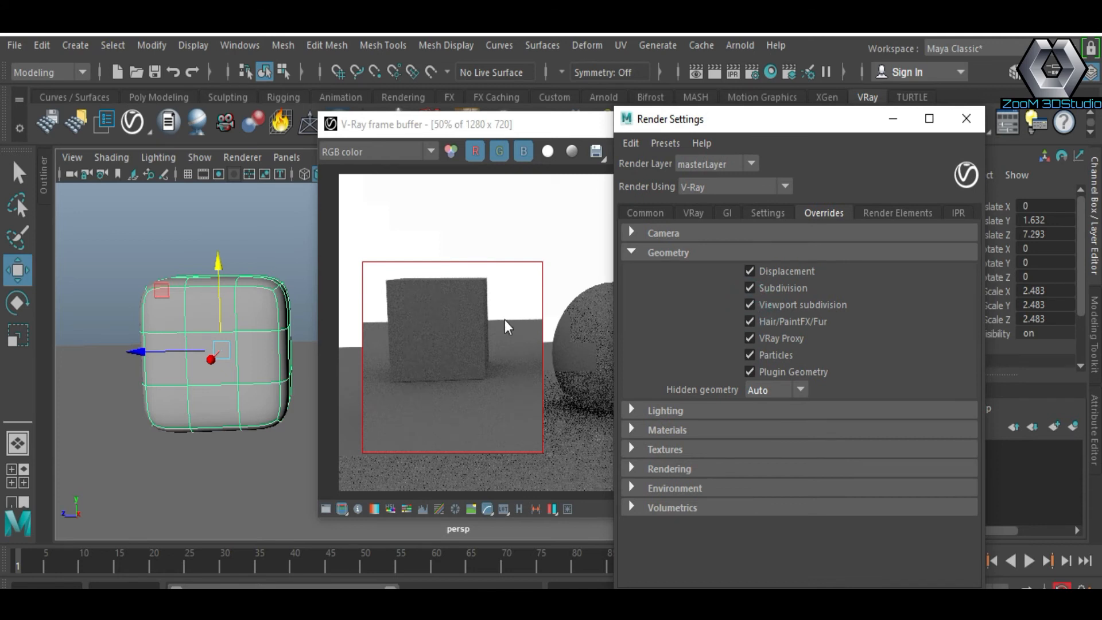
pyautogui.moveTo(699, 125)
pyautogui.mouseDown()
pyautogui.moveTo(719, 247)
pyautogui.moveTo(688, 132)
pyautogui.mouseUp()
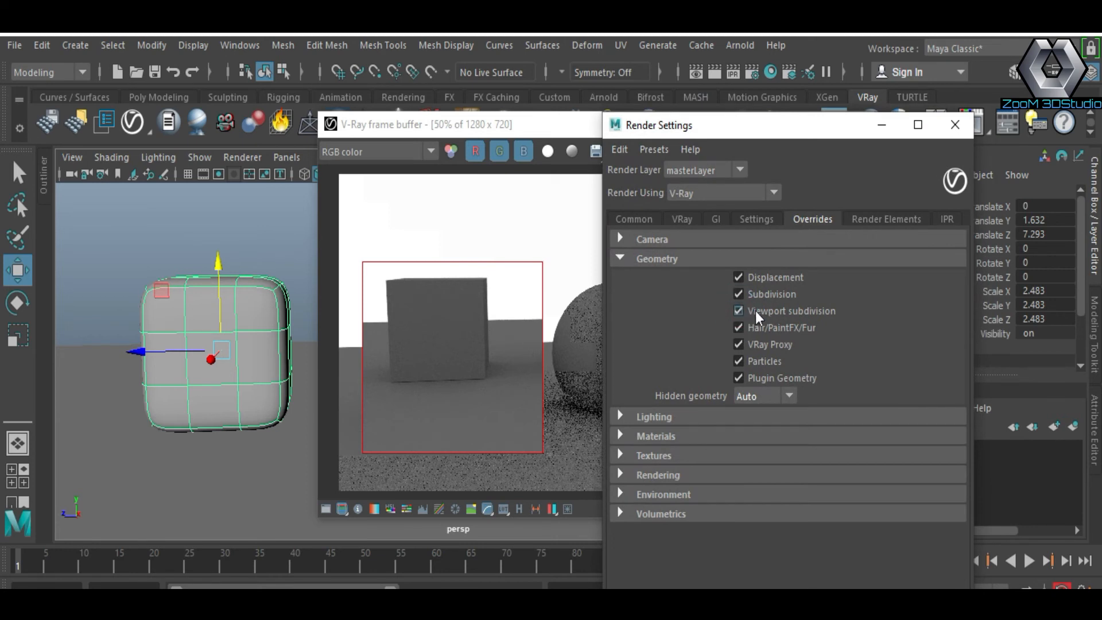
pyautogui.moveTo(582, 129); pyautogui.dragTo(372, 131)
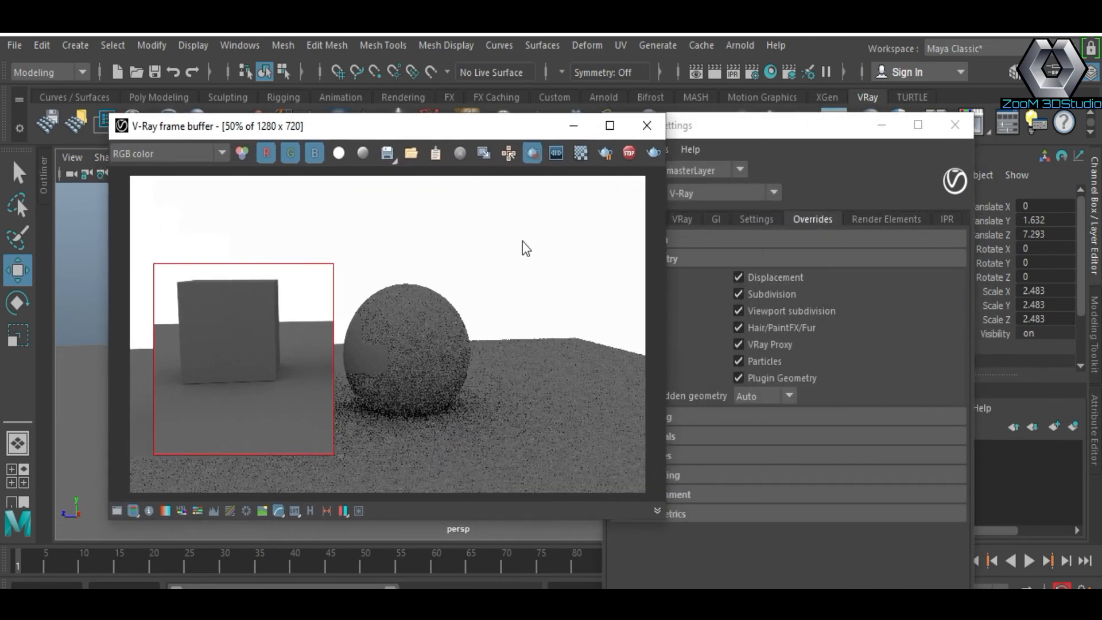
# Stop the interactive render and render the region with Viewport subdivision enabled in the geometry overrides
pyautogui.click(741, 312)
pyautogui.click(738, 310)
pyautogui.moveTo(725, 124); pyautogui.dragTo(784, 128)
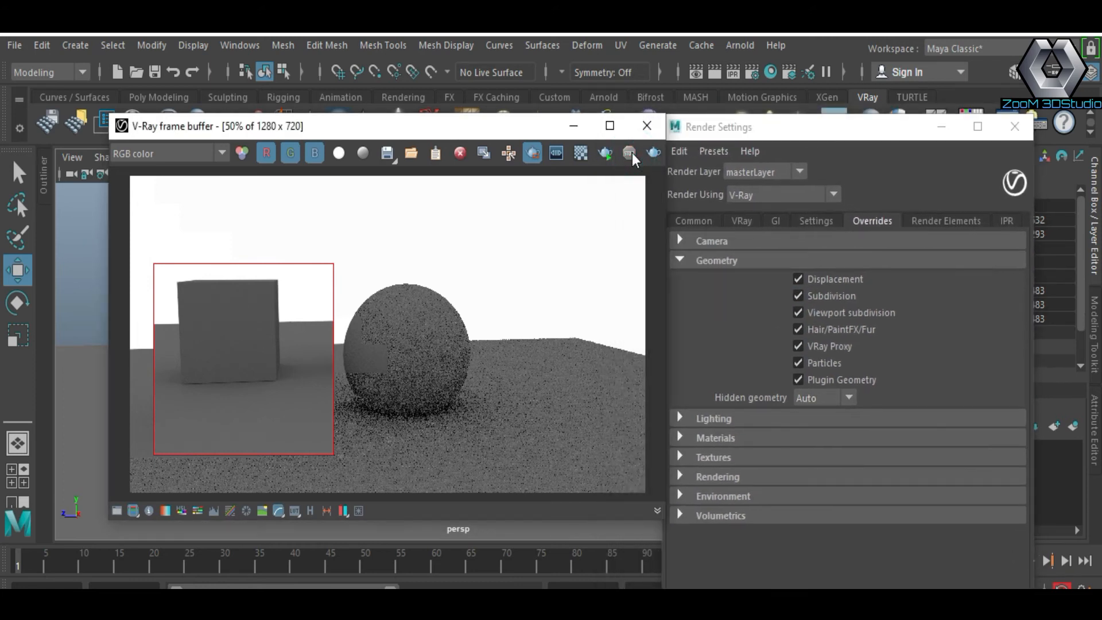
pyautogui.click(653, 150)
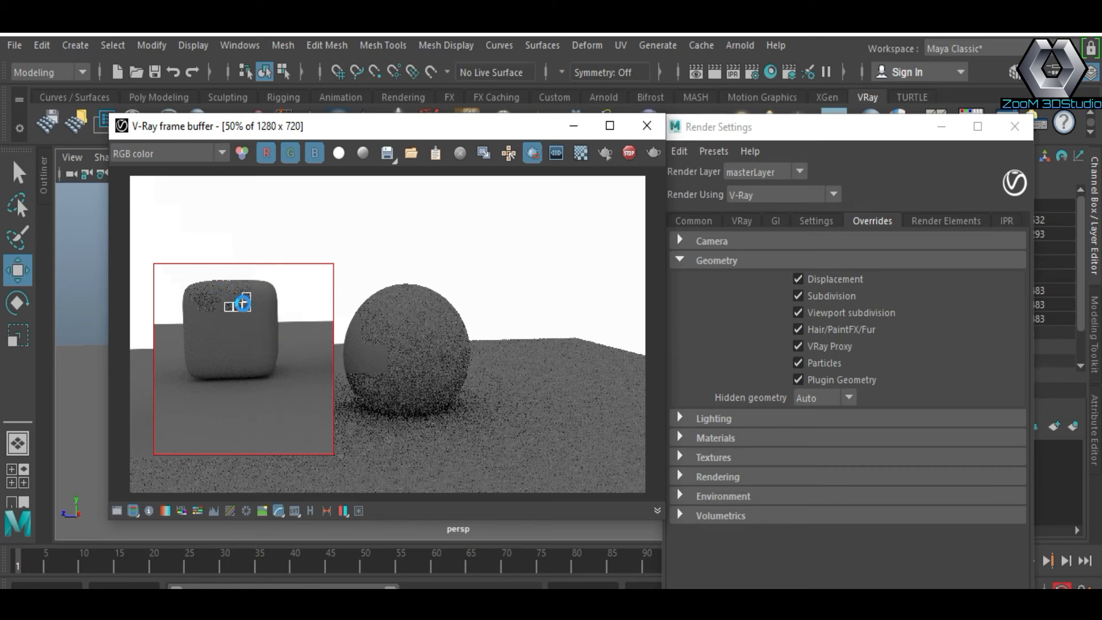
# Disable Viewport subdivision in the geometry overrides and render the region again for comparison
pyautogui.moveTo(795, 131); pyautogui.dragTo(690, 126)
pyautogui.click(698, 308)
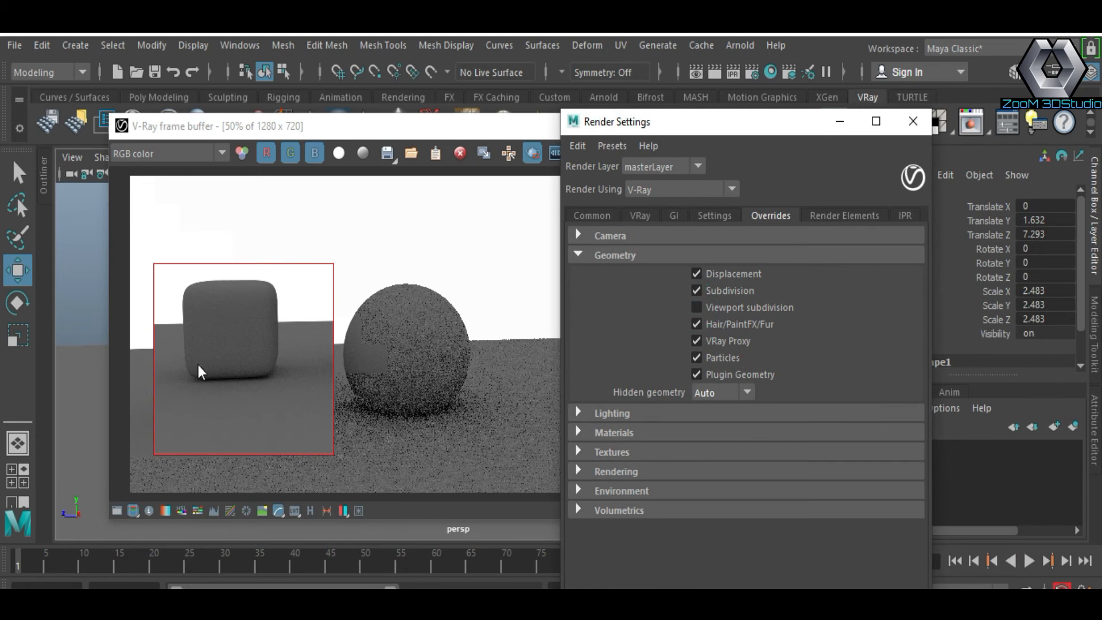
pyautogui.moveTo(612, 118); pyautogui.dragTo(752, 144)
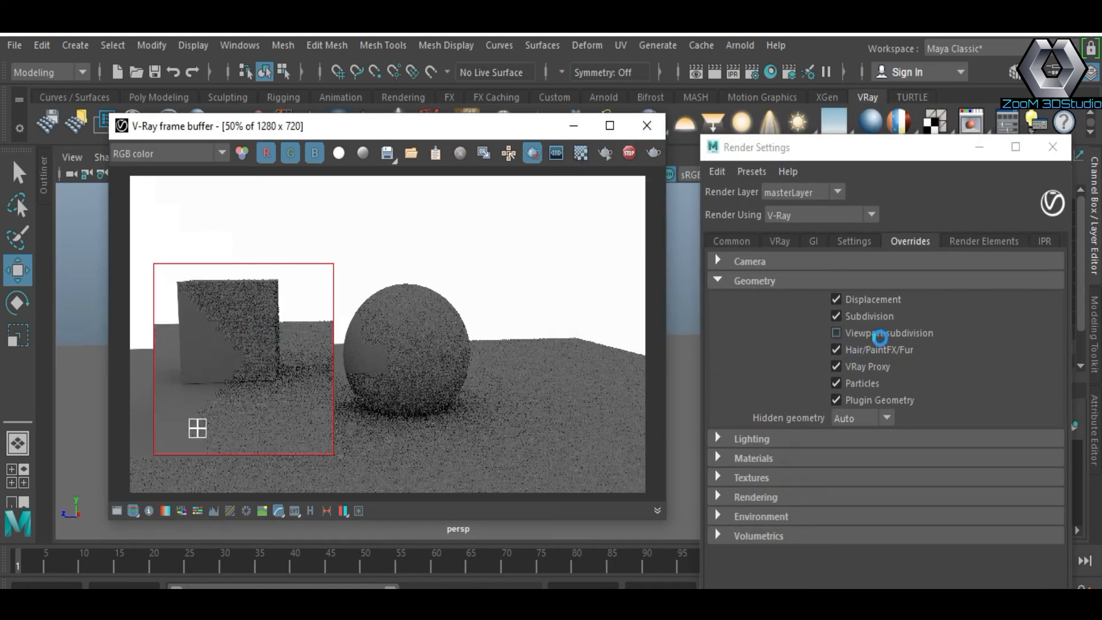
pyautogui.moveTo(795, 147); pyautogui.dragTo(719, 131)
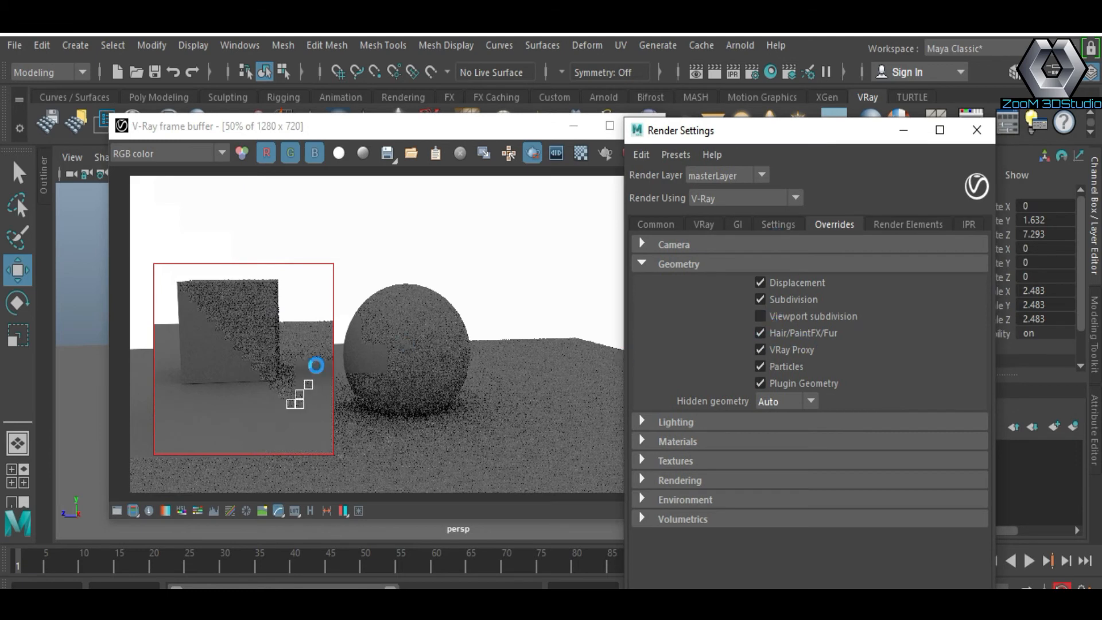
# Turn off the cube's smooth mesh preview in the viewport and re-enable Viewport subdivision in the geometry overrides
pyautogui.click(529, 126)
pyautogui.moveTo(506, 128); pyautogui.dragTo(605, 262)
pyautogui.moveTo(486, 260); pyautogui.dragTo(406, 149)
pyautogui.press('1')
pyautogui.click(761, 316)
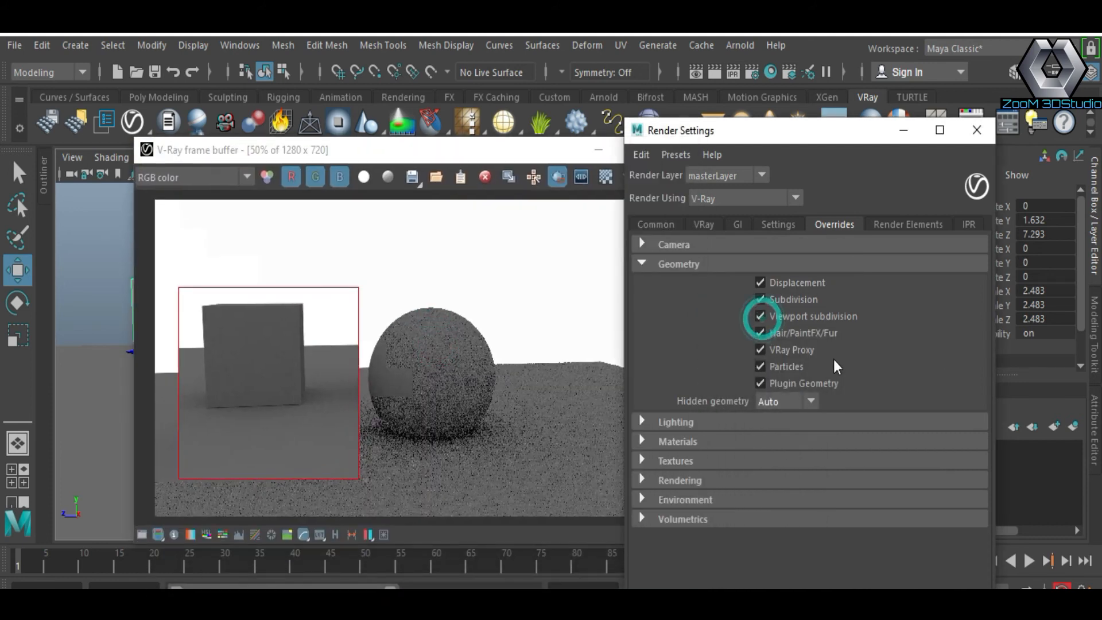
# Add the Diffuse, Extra Tex, GI, Lighting and Multi Matte render elements to the render
pyautogui.click(893, 225)
pyautogui.scroll(-10, 677, 322)
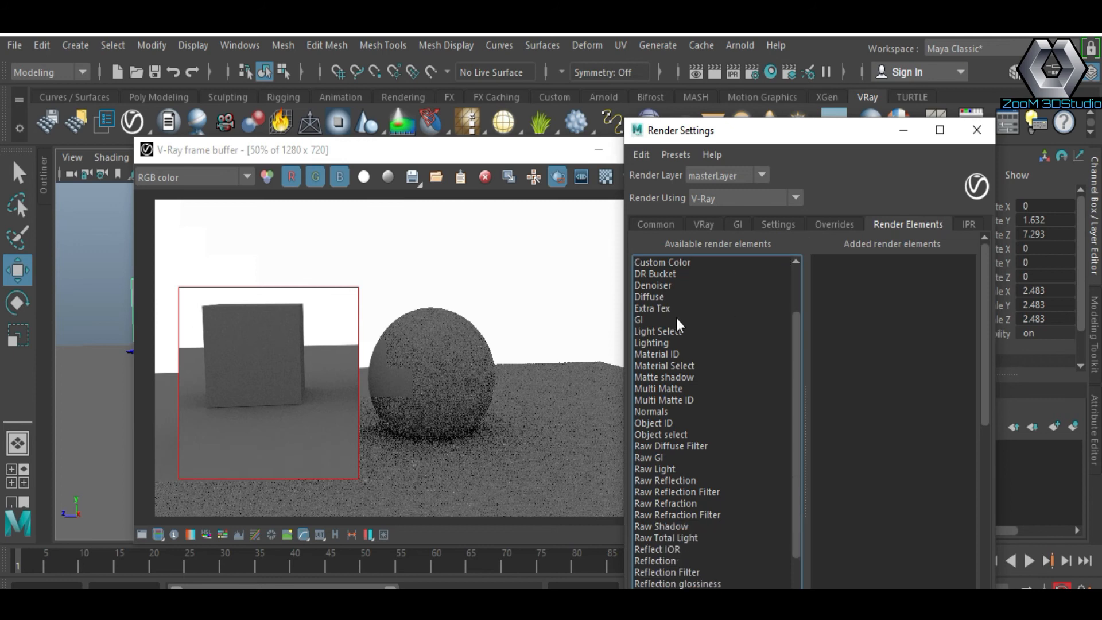
pyautogui.scroll(4, 701, 405)
pyautogui.scroll(5, 669, 325)
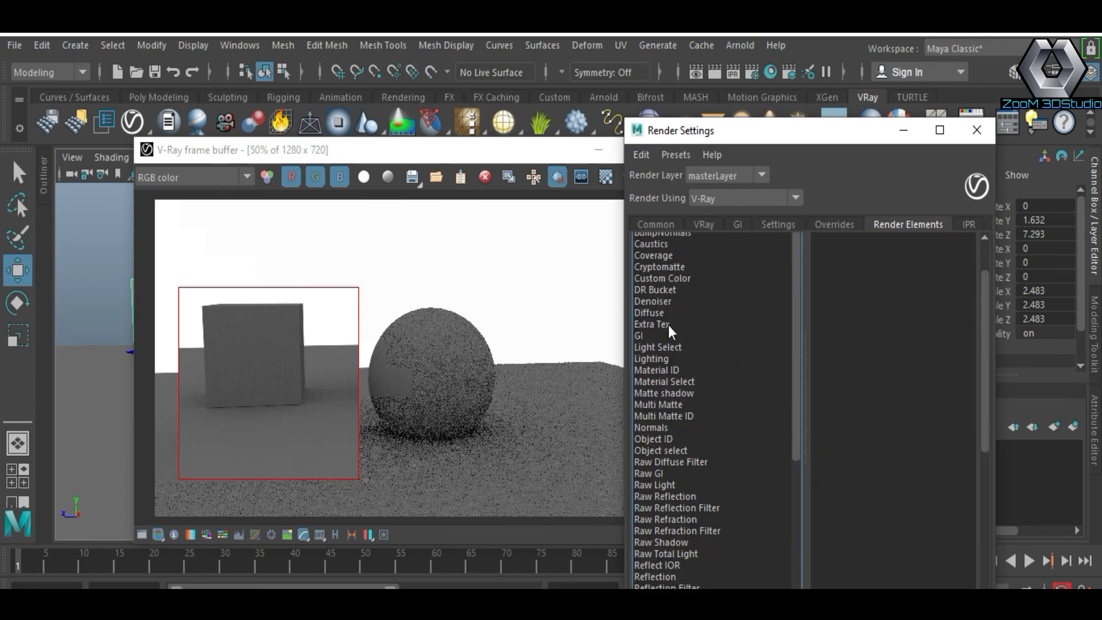
pyautogui.click(650, 325)
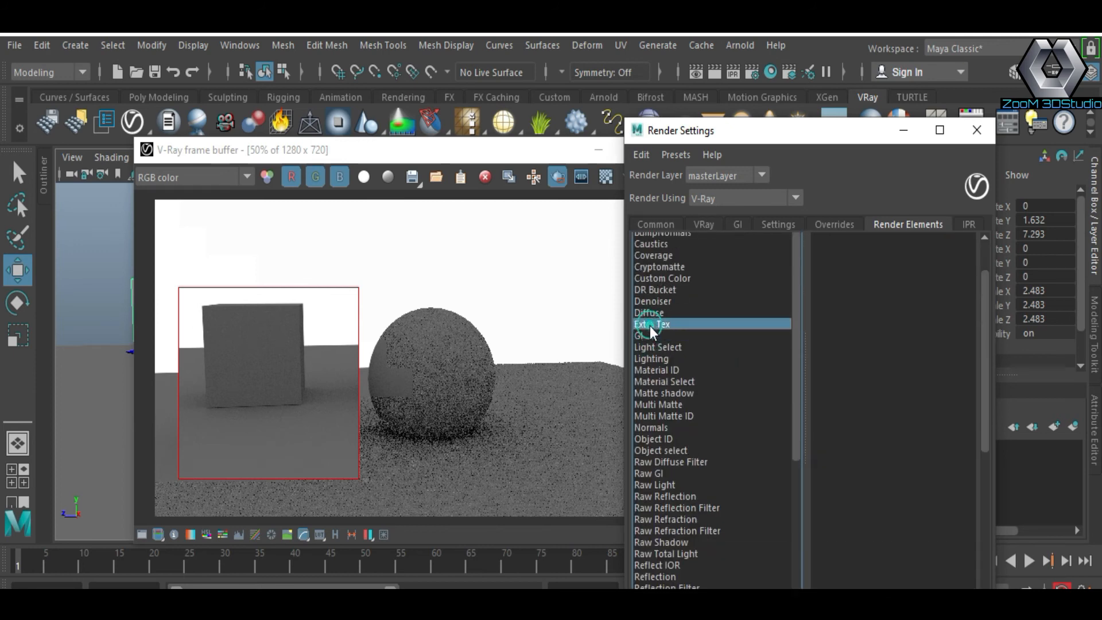
pyautogui.keyDown('ctrl'); pyautogui.click(651, 313); pyautogui.keyUp('ctrl')
pyautogui.keyDown('ctrl'); pyautogui.click(649, 336); pyautogui.keyUp('ctrl')
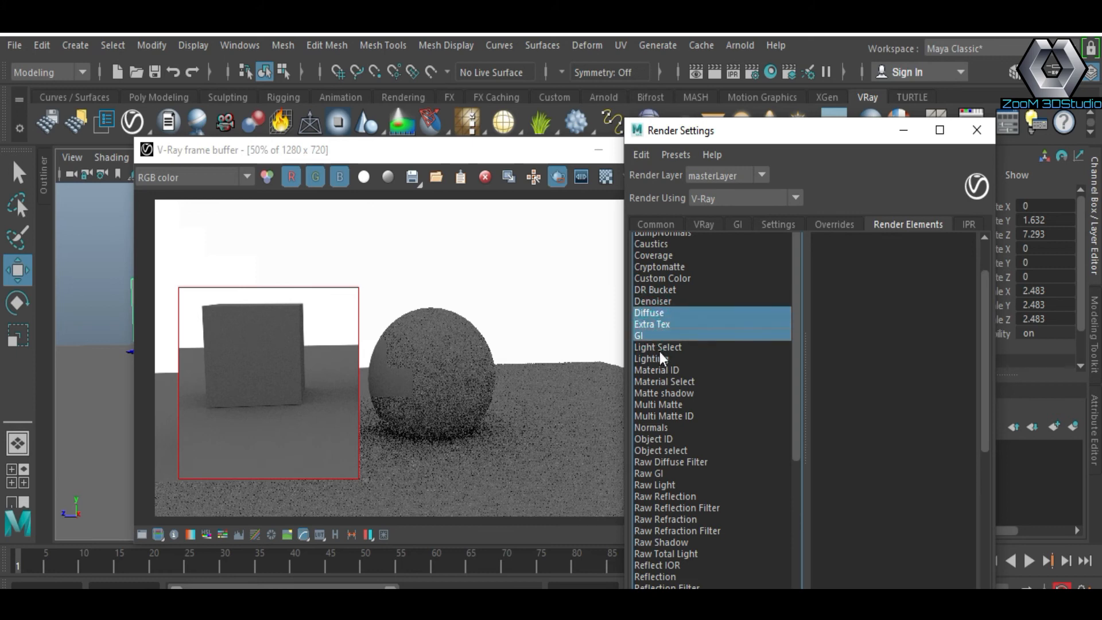
pyautogui.keyDown('ctrl'); pyautogui.click(659, 358); pyautogui.keyUp('ctrl')
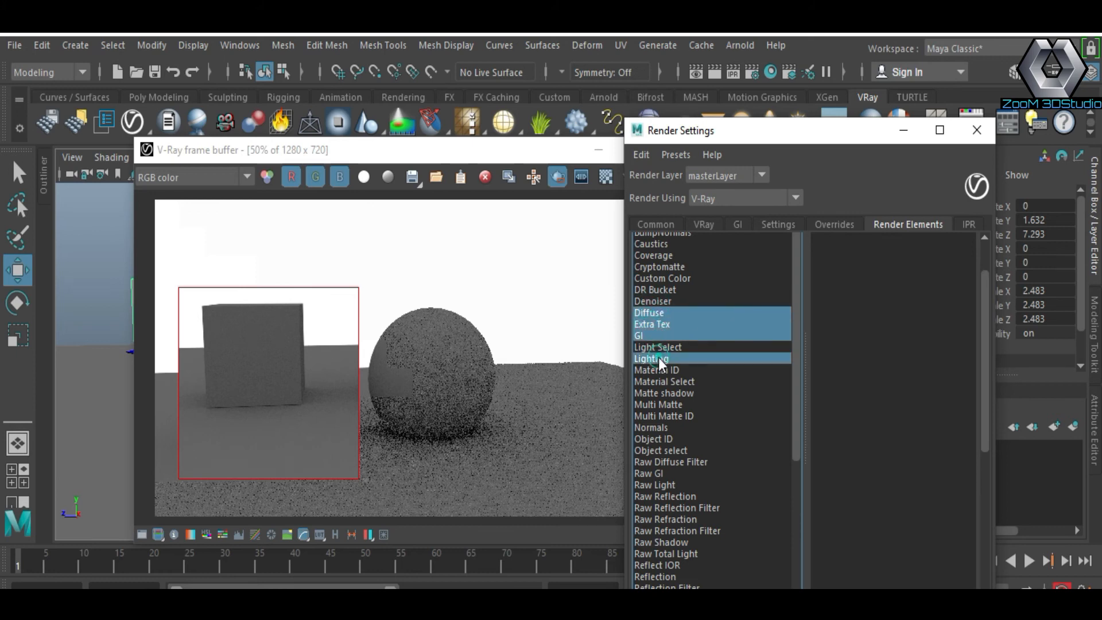
pyautogui.keyDown('ctrl'); pyautogui.click(658, 406); pyautogui.keyUp('ctrl')
pyautogui.scroll(-10, 689, 506)
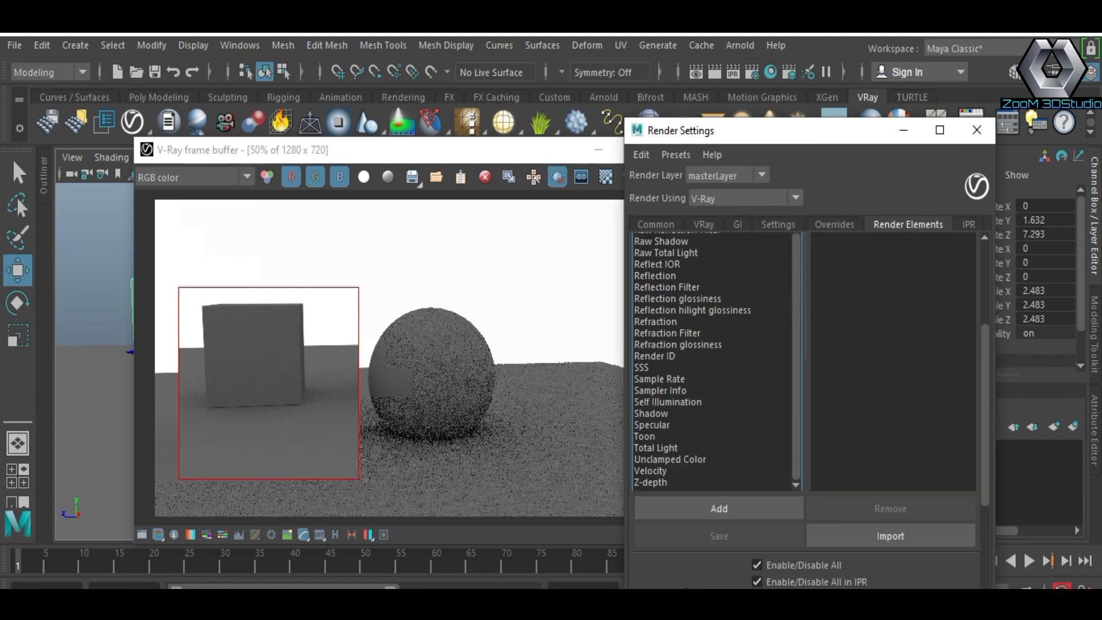
pyautogui.click(721, 507)
pyautogui.click(982, 374)
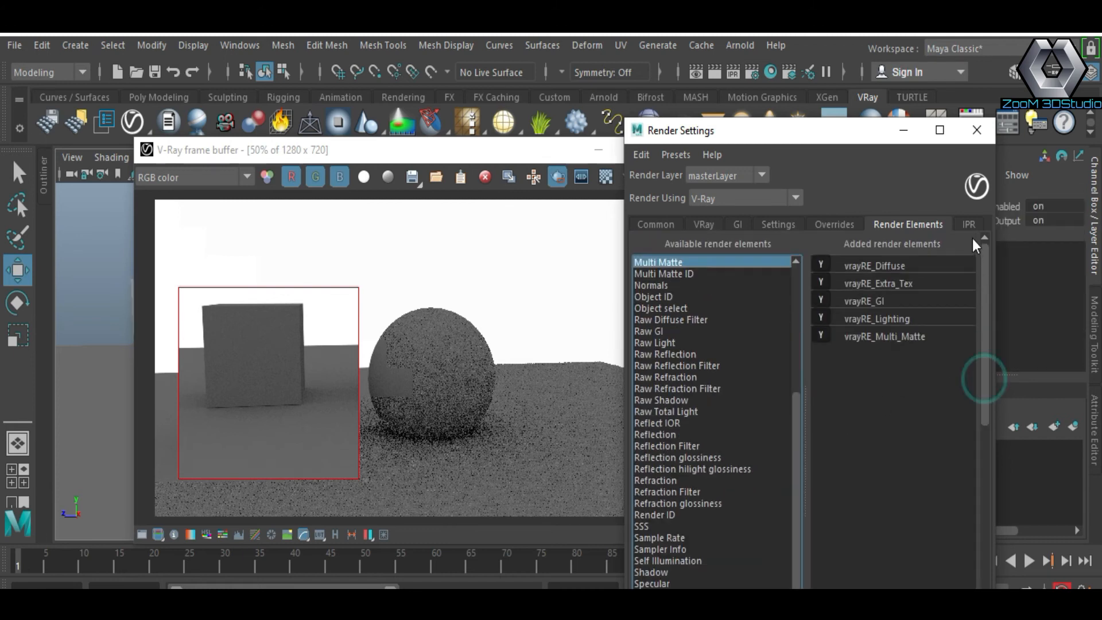
# Examine each added render element, and check the resolution and Render View options in the common render settings
pyautogui.click(888, 265)
pyautogui.click(898, 284)
pyautogui.click(897, 299)
pyautogui.click(899, 319)
pyautogui.click(902, 335)
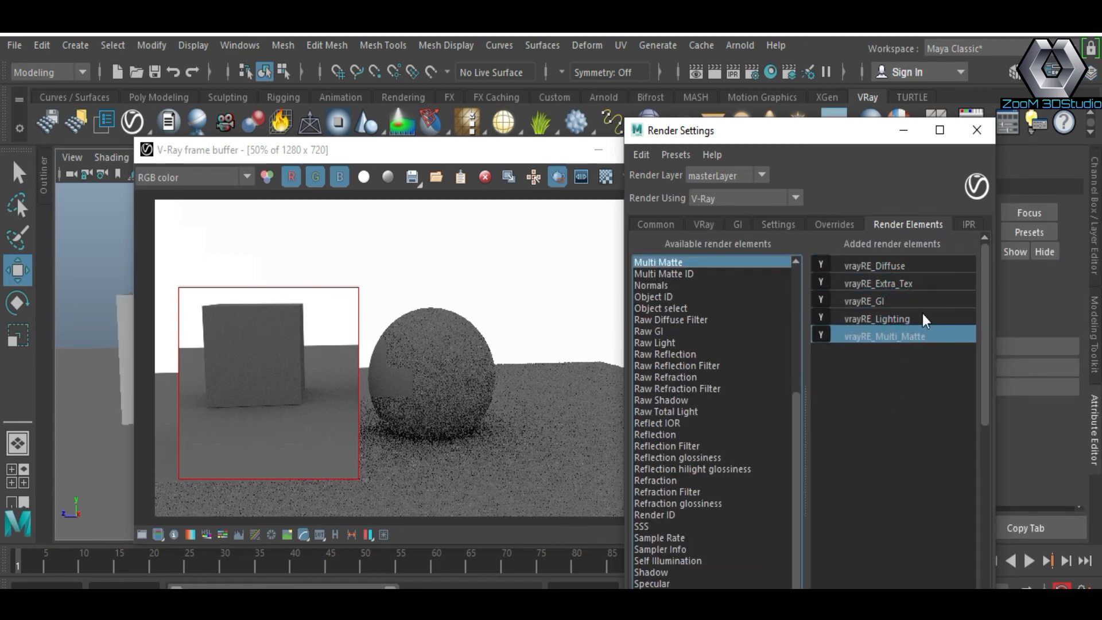
pyautogui.moveTo(822, 141); pyautogui.dragTo(763, 126)
pyautogui.click(597, 209)
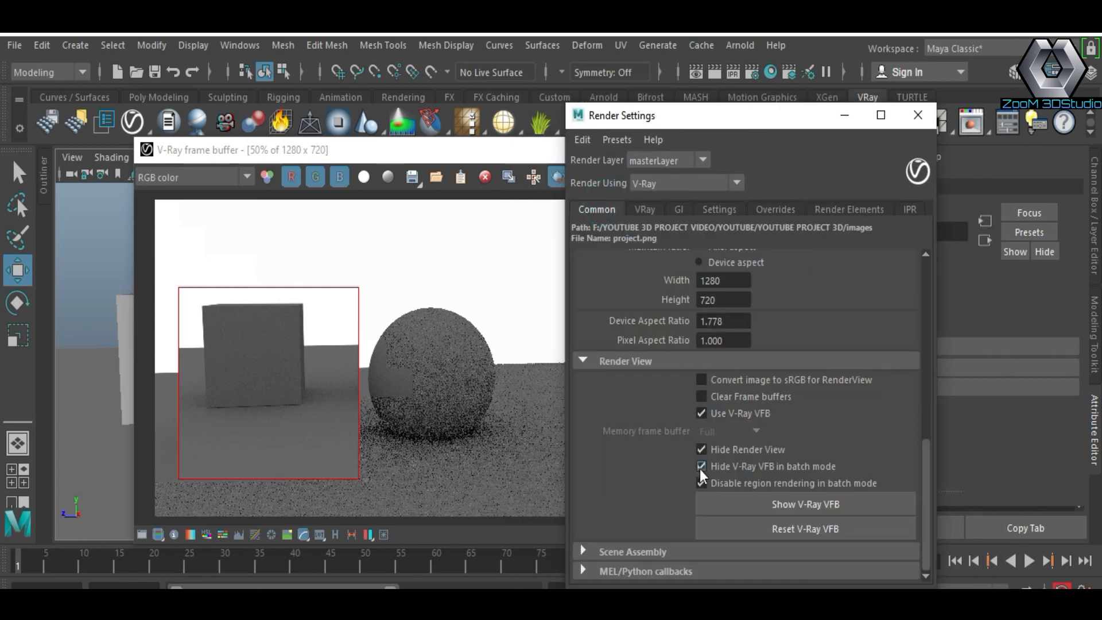
pyautogui.scroll(8, 700, 470)
pyautogui.scroll(-6, 743, 284)
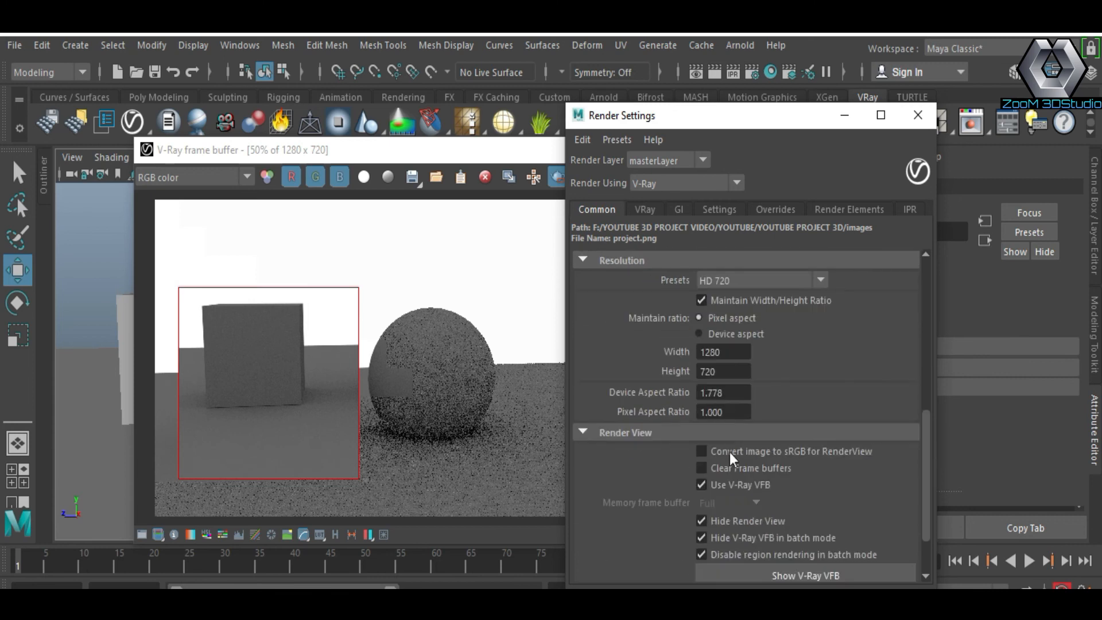
pyautogui.scroll(-3, 729, 453)
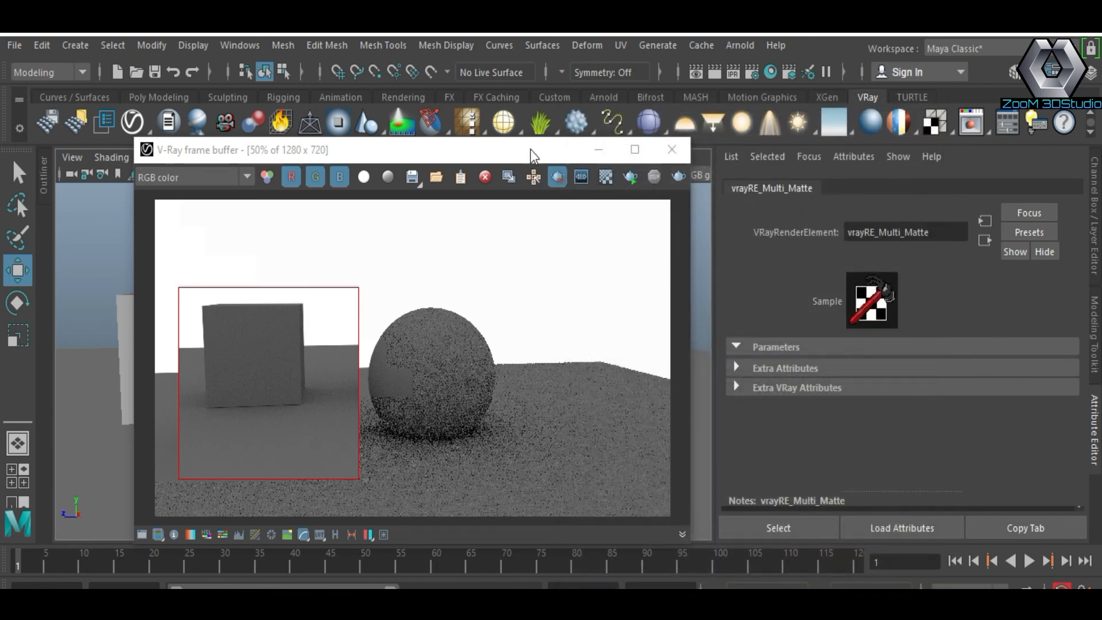
# Draw a new render region in the frame buffer that encloses both the cube and the sphere
pyautogui.moveTo(532, 153); pyautogui.dragTo(666, 126)
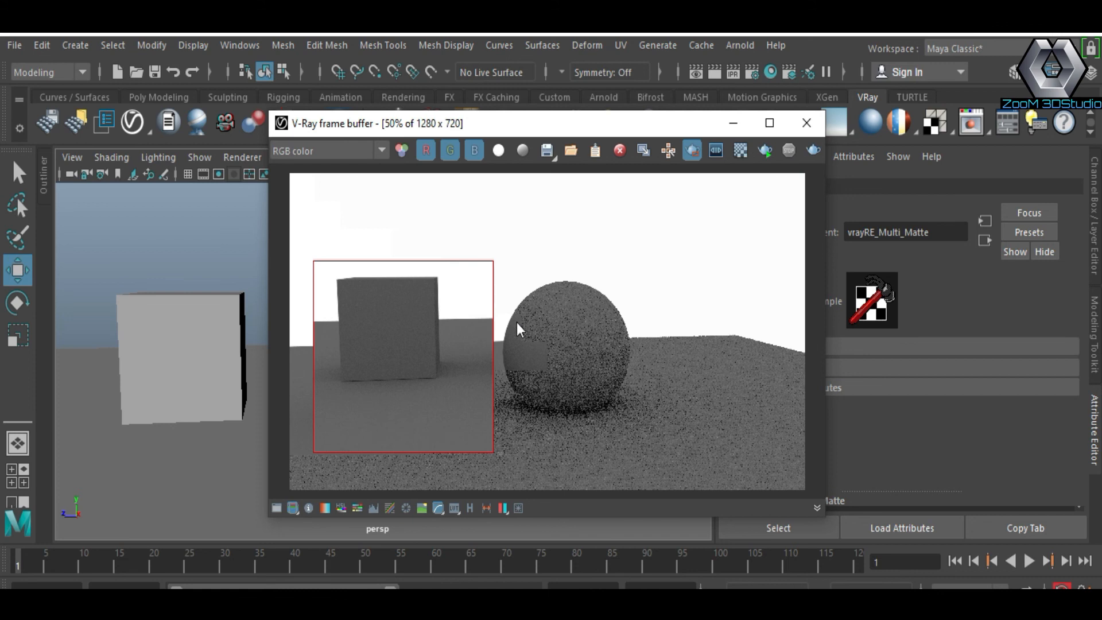
pyautogui.moveTo(329, 229); pyautogui.dragTo(719, 489)
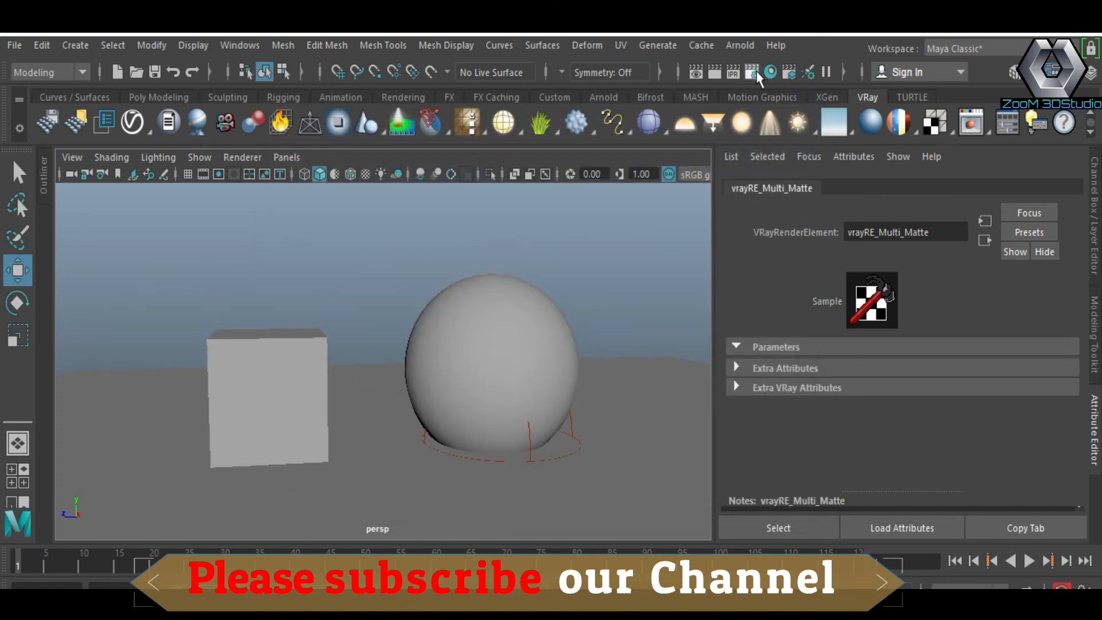
# Reopen Render Settings and enlarge its window so that more of the common options fit
pyautogui.click(752, 72)
pyautogui.moveTo(725, 115); pyautogui.dragTo(450, 35)
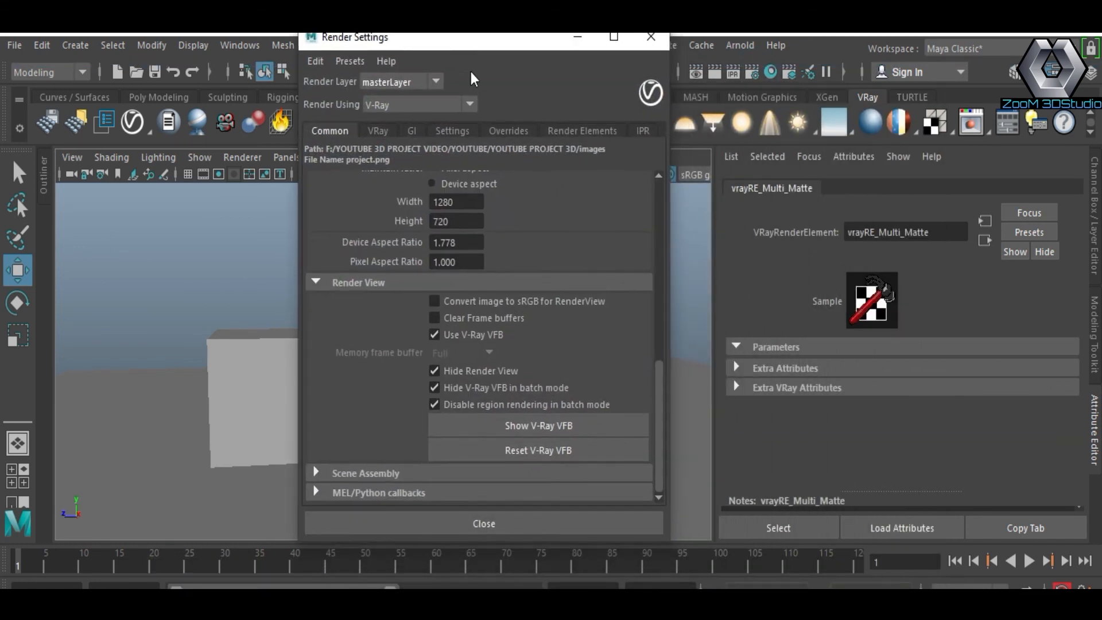
pyautogui.moveTo(671, 543); pyautogui.dragTo(778, 574)
pyautogui.scroll(10, 521, 374)
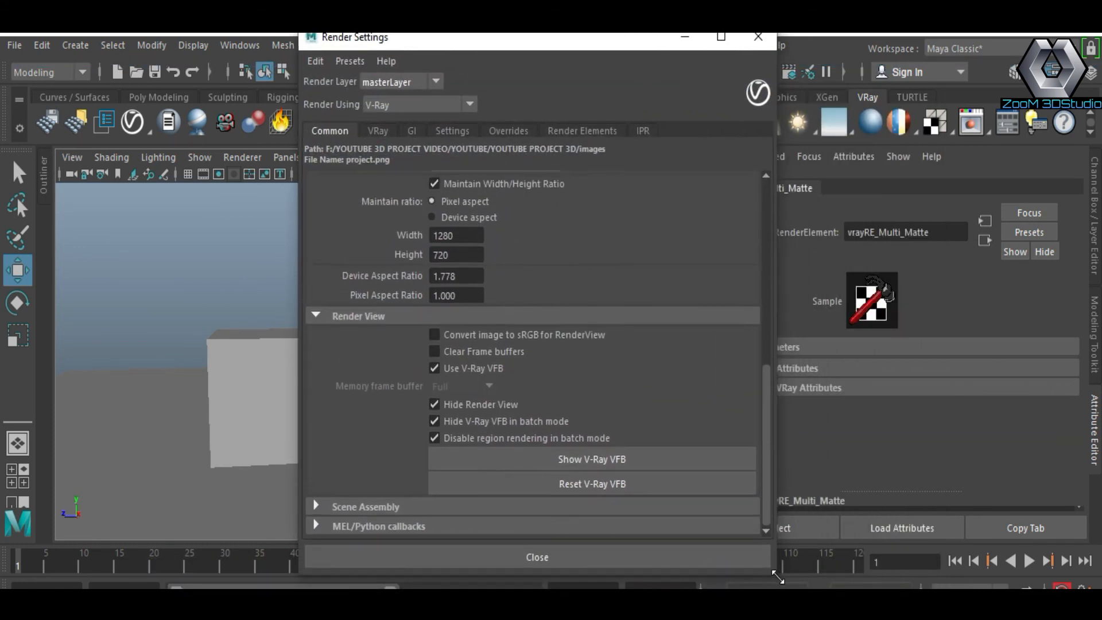
pyautogui.scroll(3, 523, 368)
# Review V-Ray's image sampler, bucket, DMC sampler and color mapping settings
pyautogui.click(386, 130)
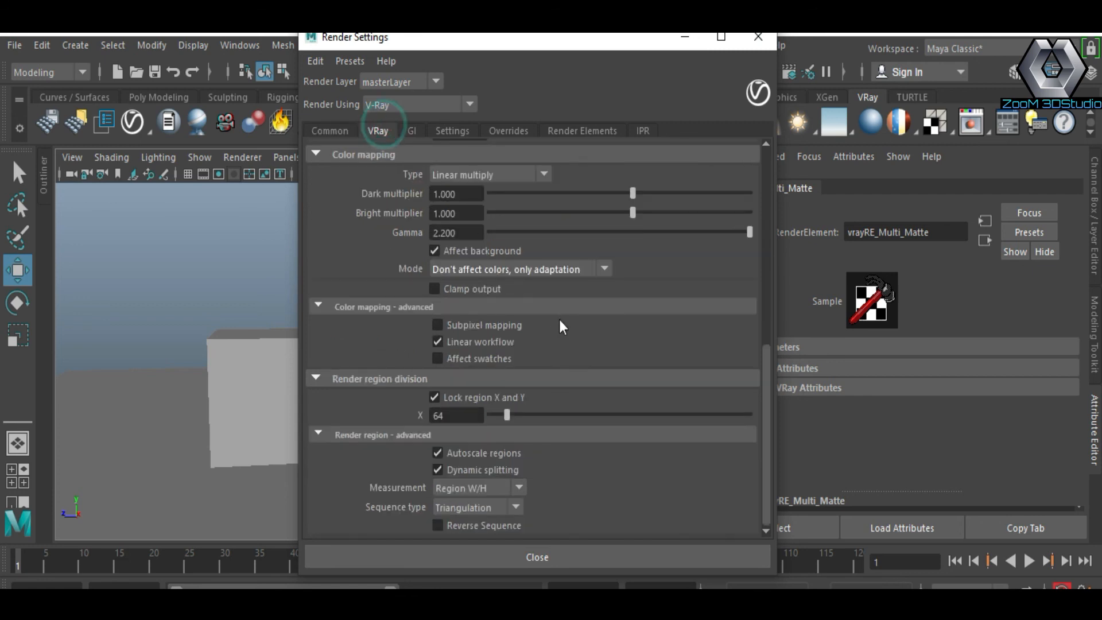
pyautogui.scroll(10, 598, 330)
pyautogui.scroll(3, 598, 336)
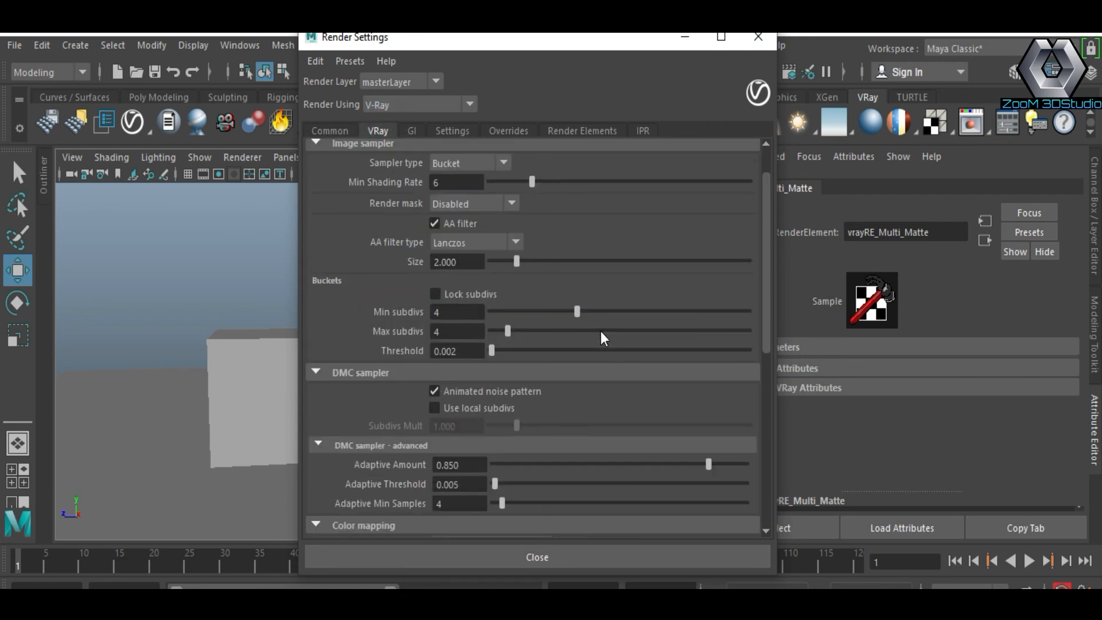
pyautogui.moveTo(550, 40)
pyautogui.mouseDown()
pyautogui.moveTo(508, 49)
pyautogui.moveTo(537, 54)
pyautogui.mouseUp()
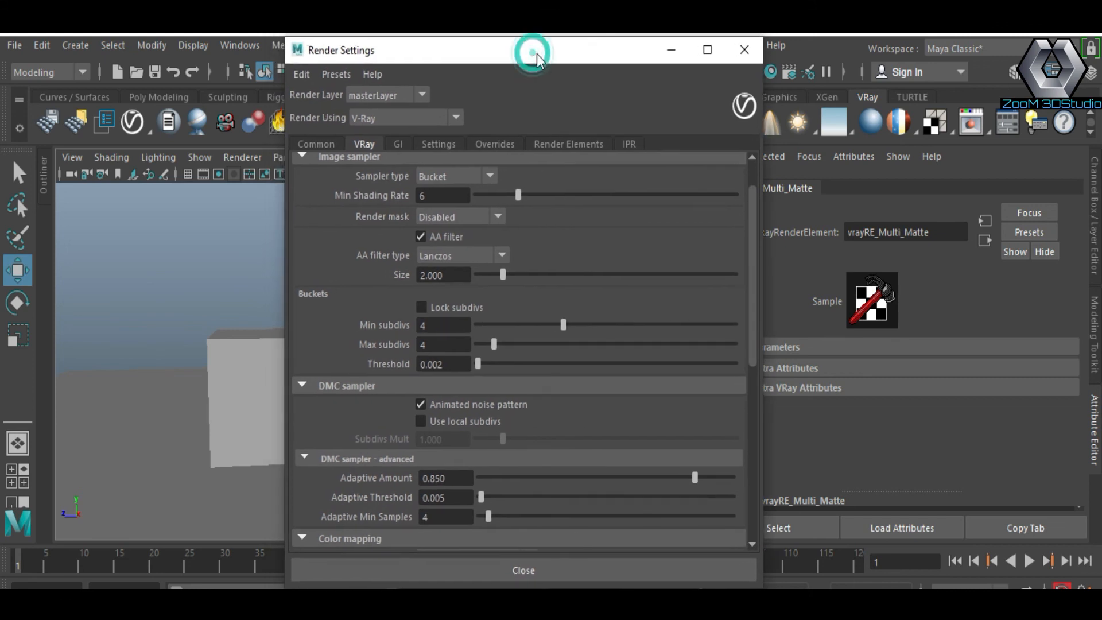
pyautogui.click(326, 145)
pyautogui.click(365, 145)
pyautogui.scroll(-4, 495, 436)
pyautogui.scroll(3, 495, 435)
pyautogui.scroll(-2, 515, 341)
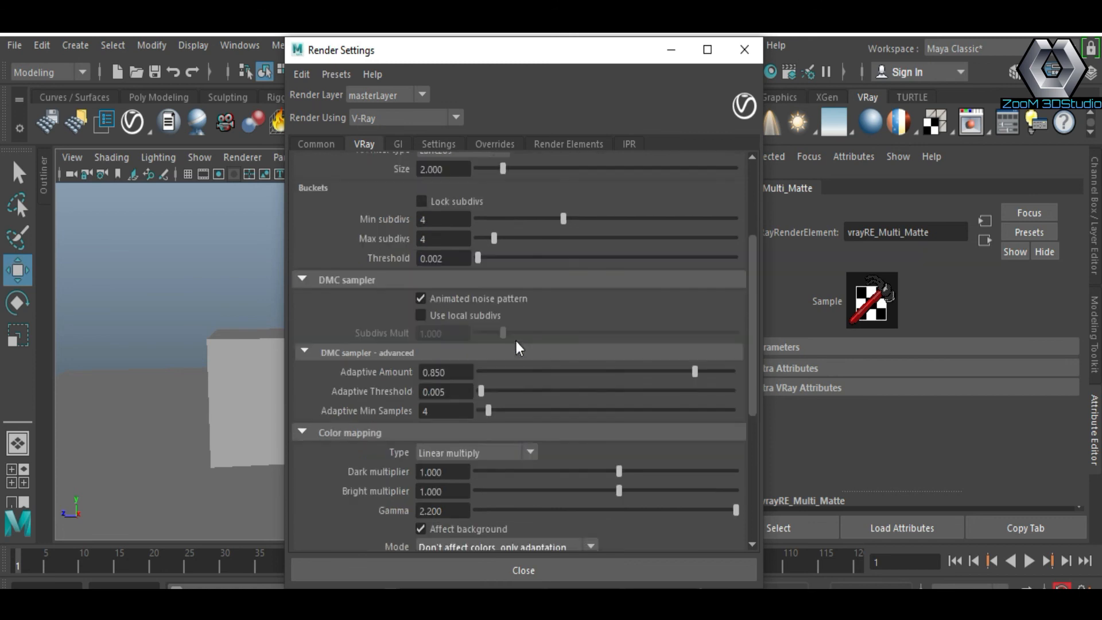
pyautogui.scroll(1, 545, 400)
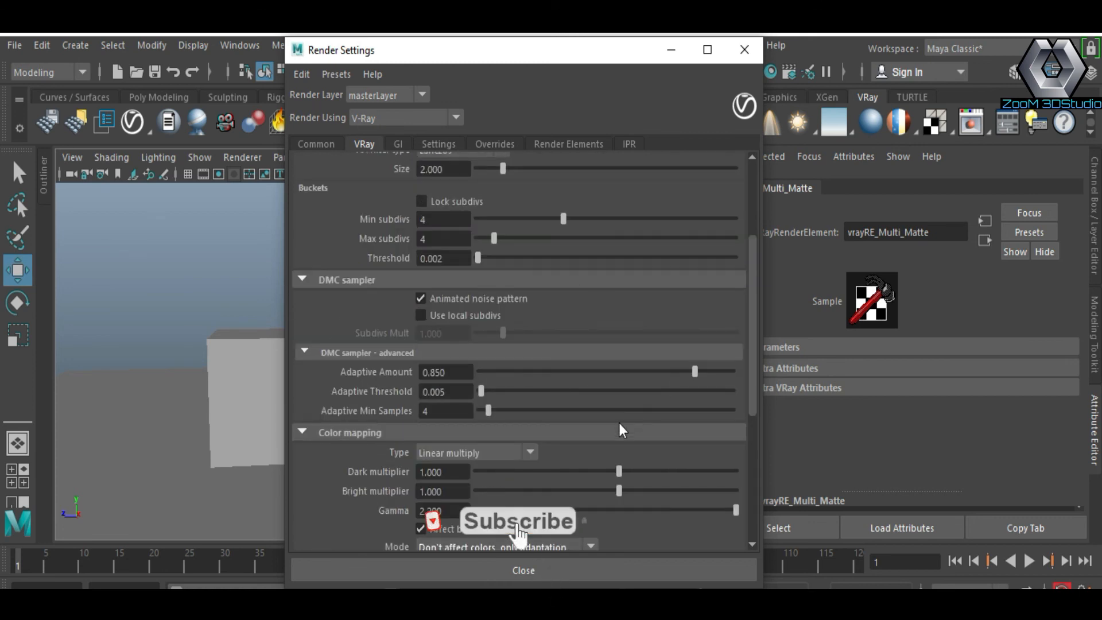